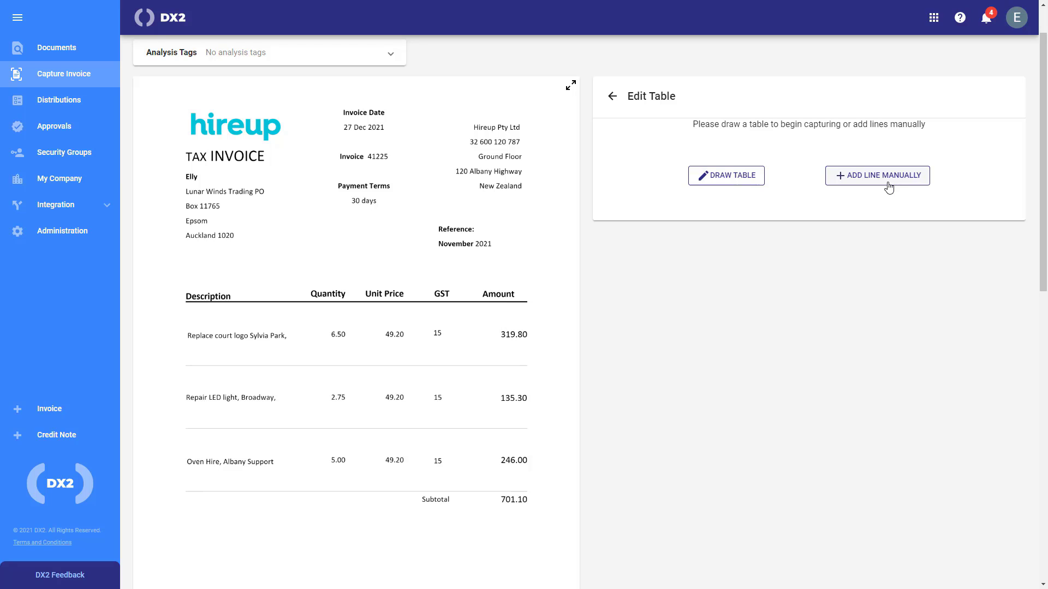
click(888, 187)
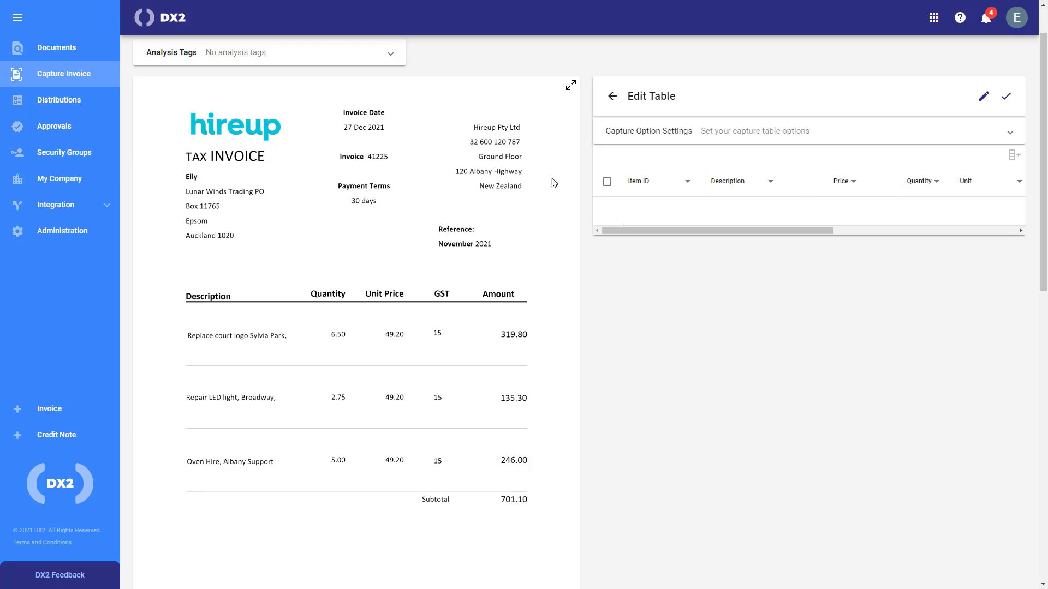
click(641, 213)
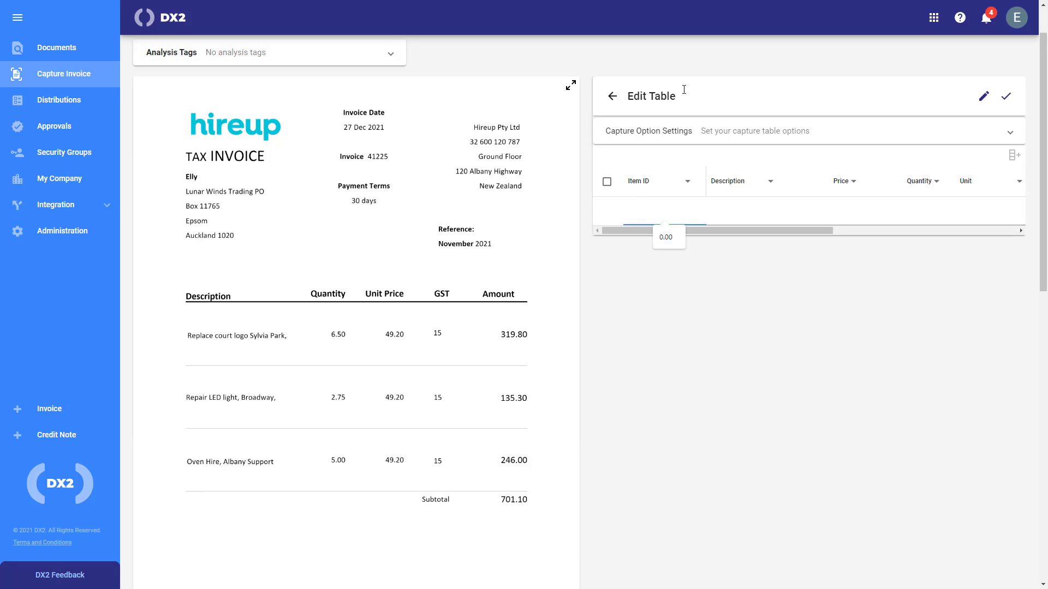
click(613, 95)
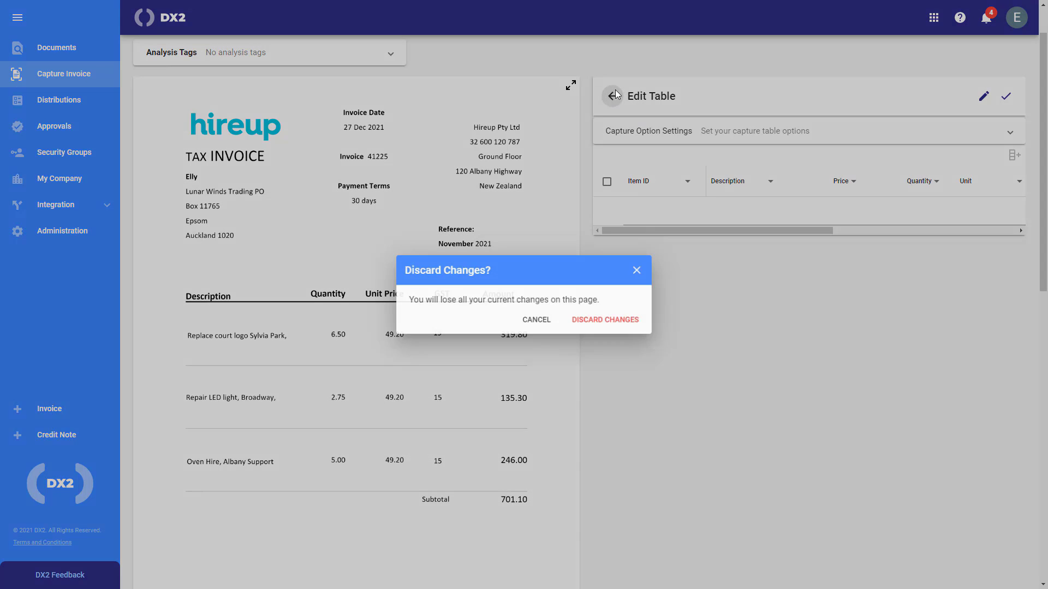
click(628, 326)
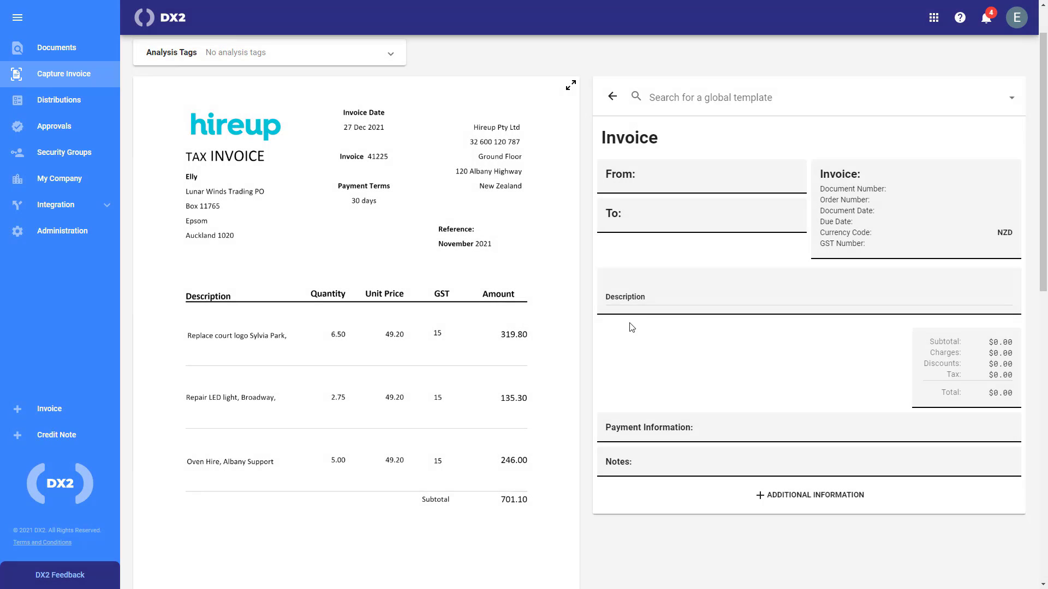
click(722, 294)
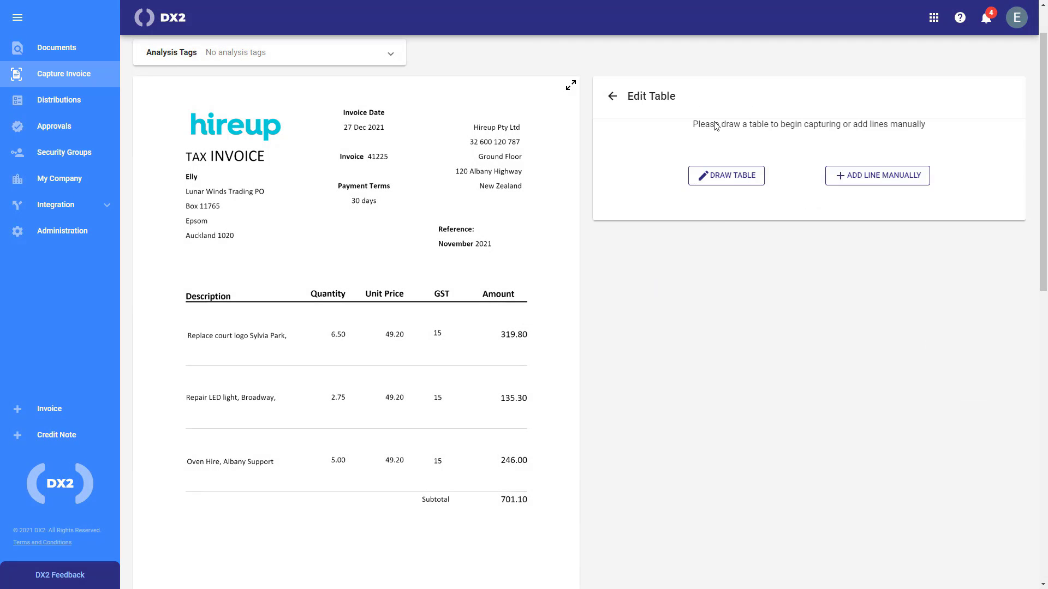
Draw a table over the invoice line items, shift the Unit Price divider left, and enter 49.20 for the empty unit prices
click(731, 178)
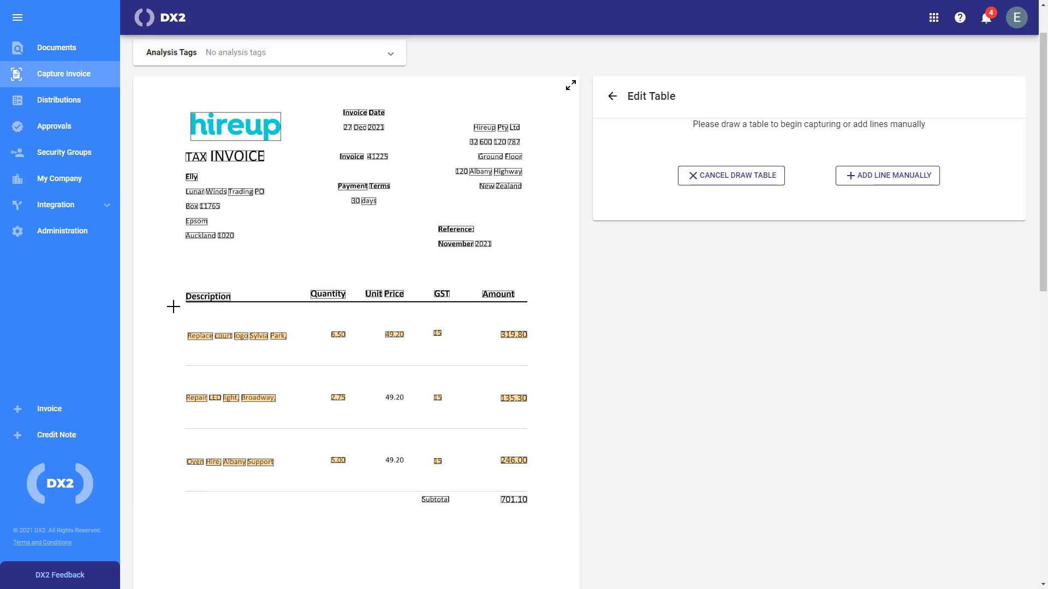
mouse_move(176, 305)
mouse_down()
mouse_move(208, 332)
mouse_move(472, 432)
mouse_move(545, 486)
mouse_up()
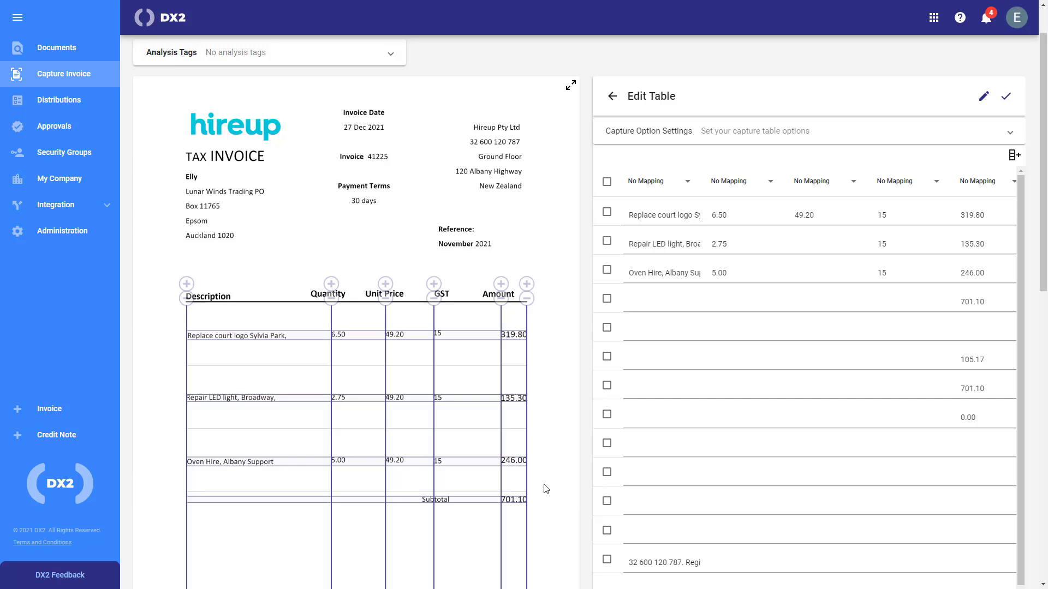
click(801, 244)
drag(384, 406, 427, 408)
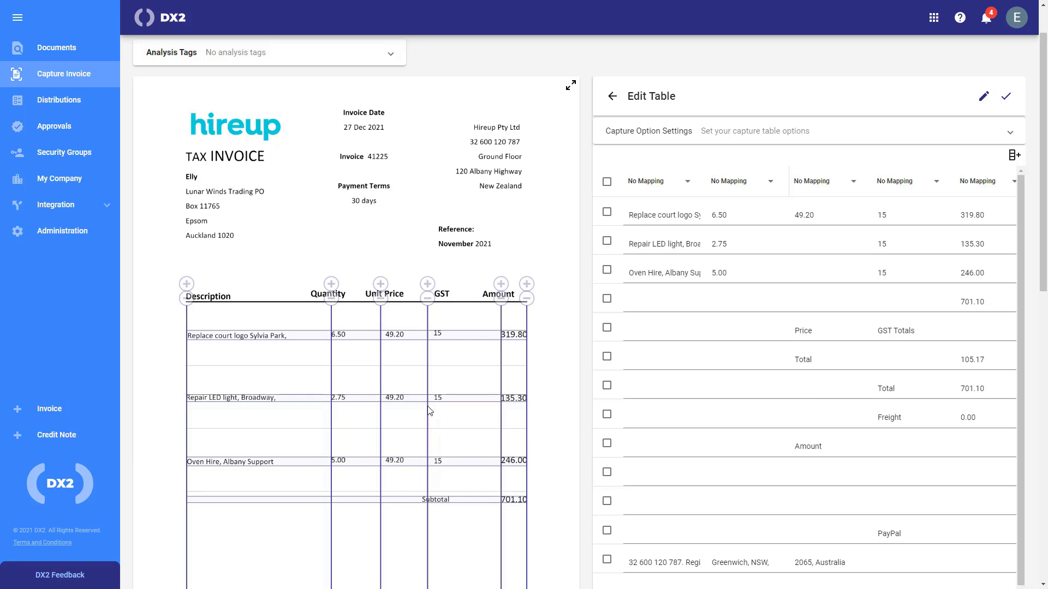
click(805, 244)
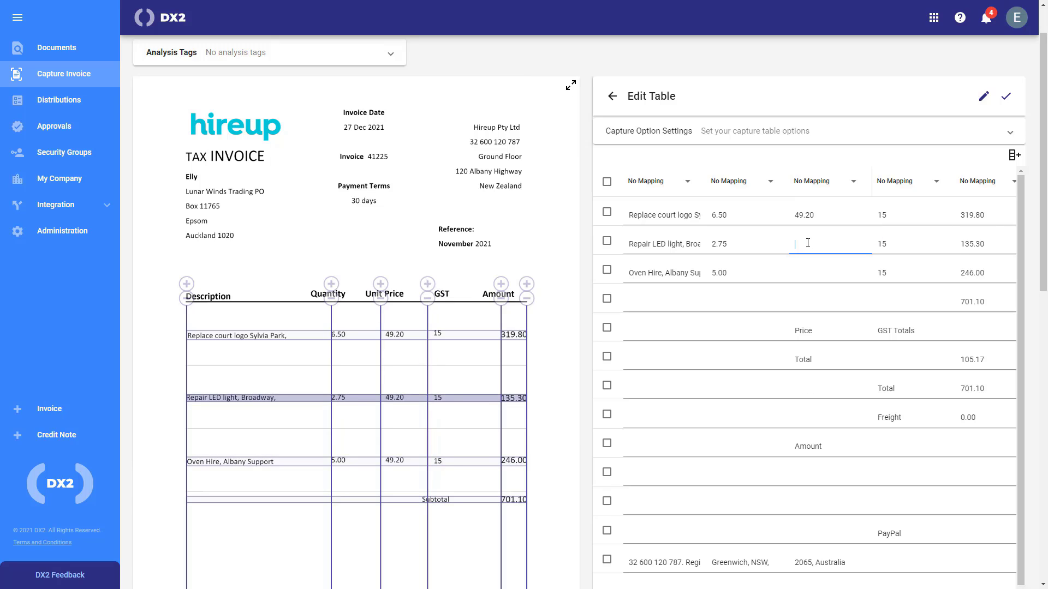
text(49.20)
click(816, 275)
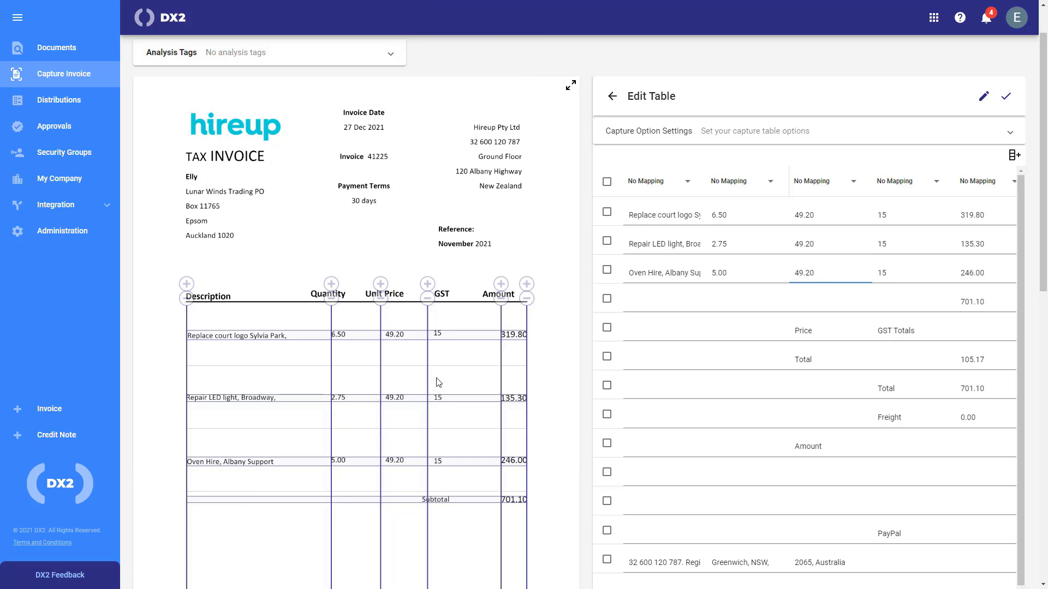
Map the first three captured columns to Description, Quantity and Price
click(641, 183)
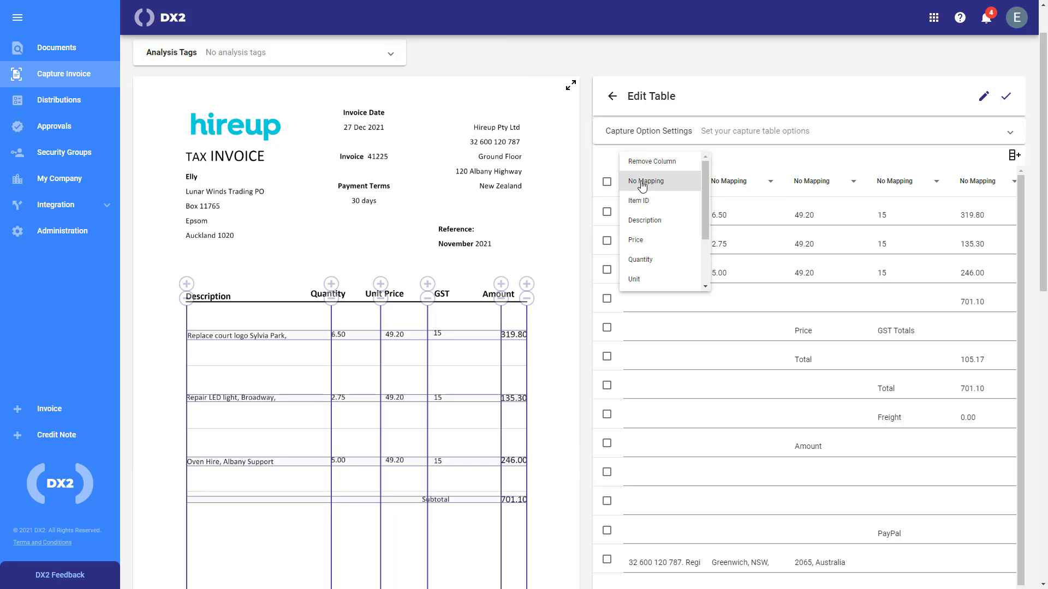
click(649, 221)
click(732, 183)
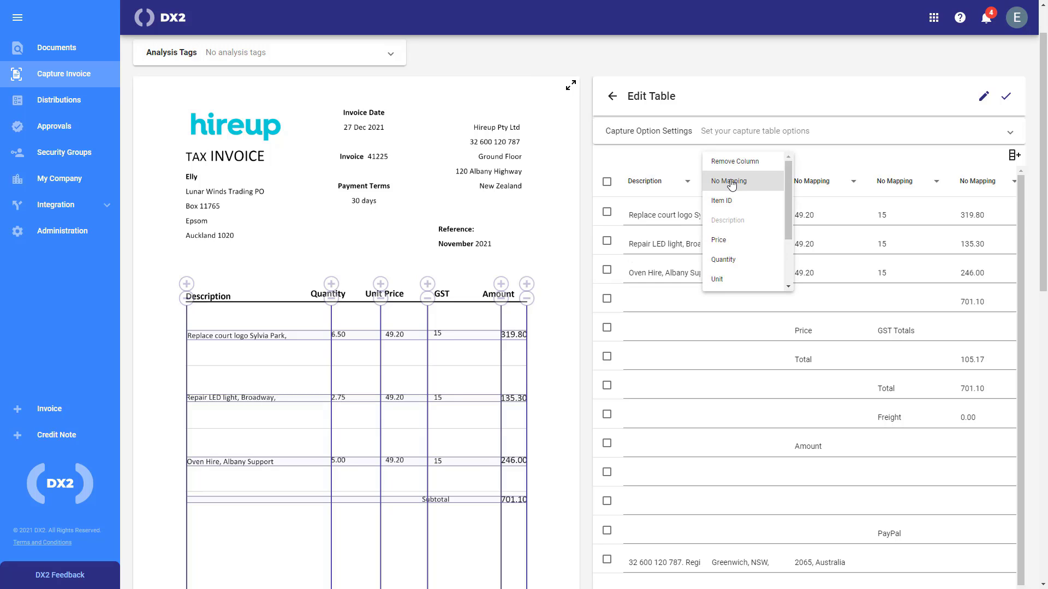
click(730, 258)
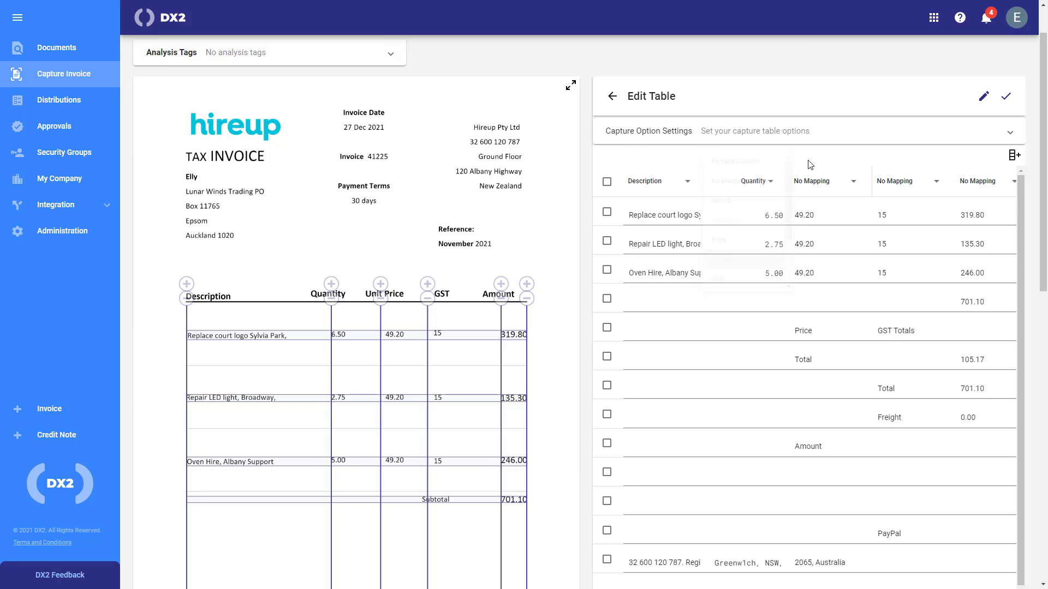
click(825, 186)
click(821, 241)
Map the GST column to Tax Rate and the Amount column to Subtotal excl. Tax
click(912, 188)
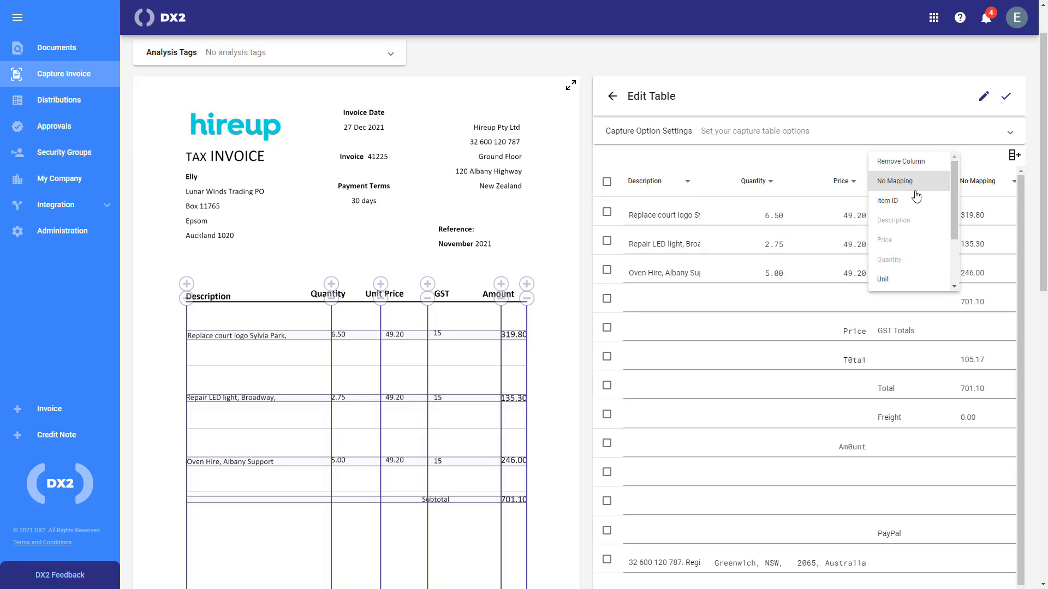
scroll(917, 258, down, 3)
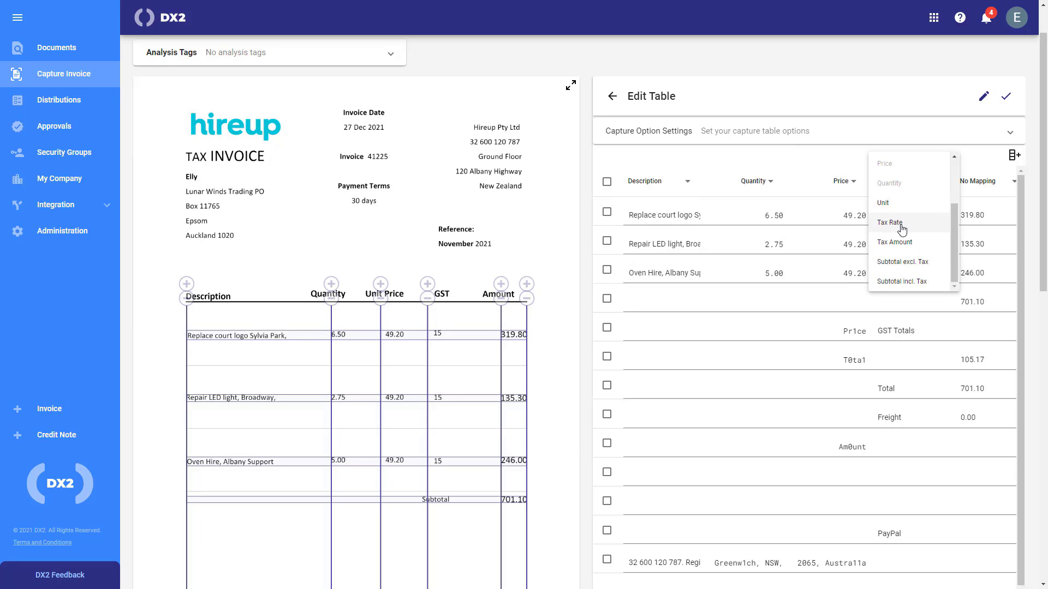
click(899, 231)
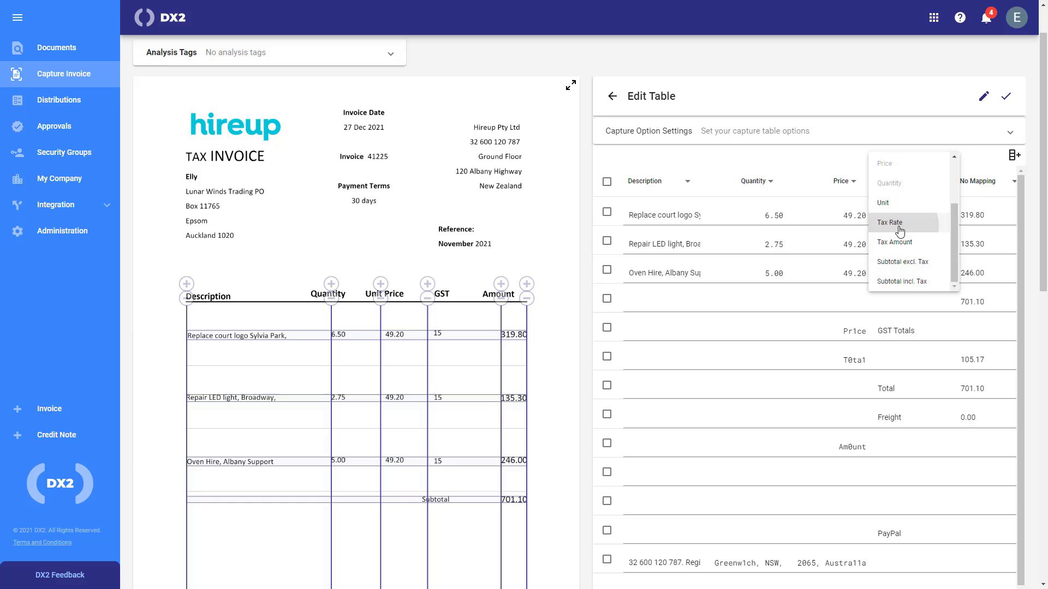
click(978, 181)
scroll(981, 261, down, 3)
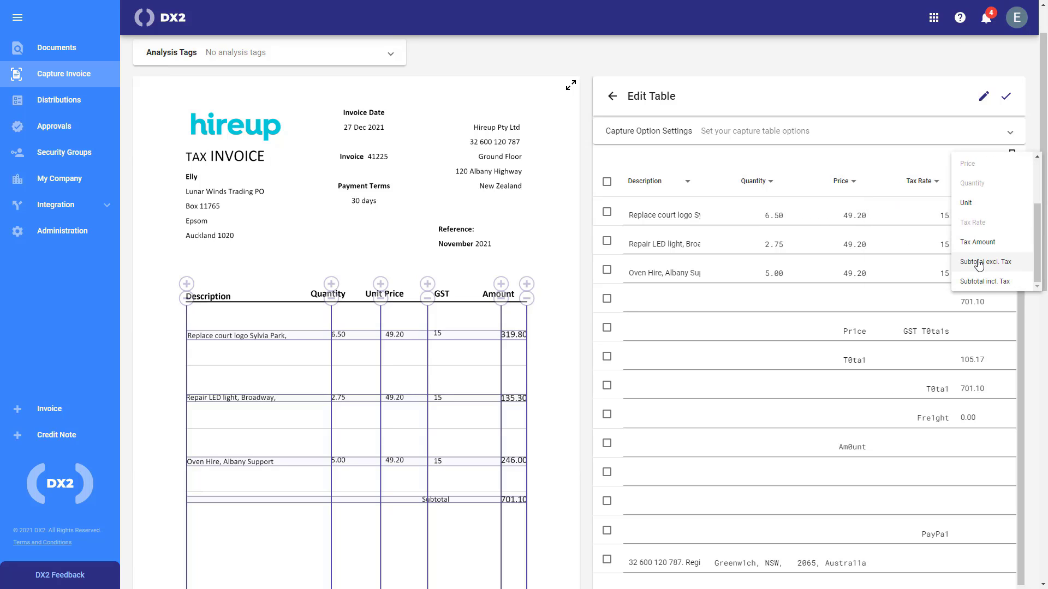
click(978, 261)
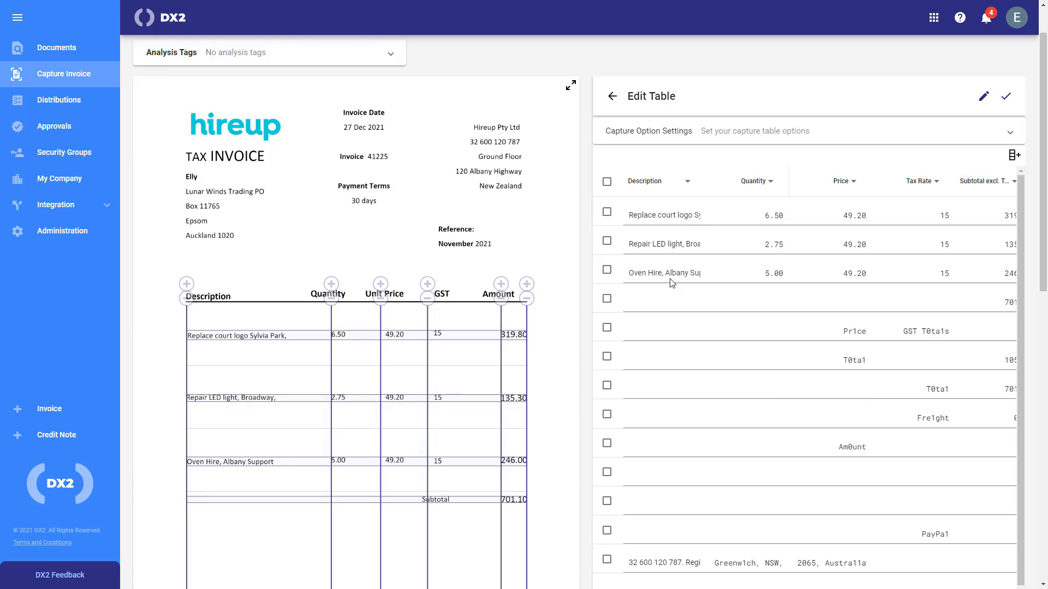
Select every row except the three line items and remove the ten extra rows
click(606, 183)
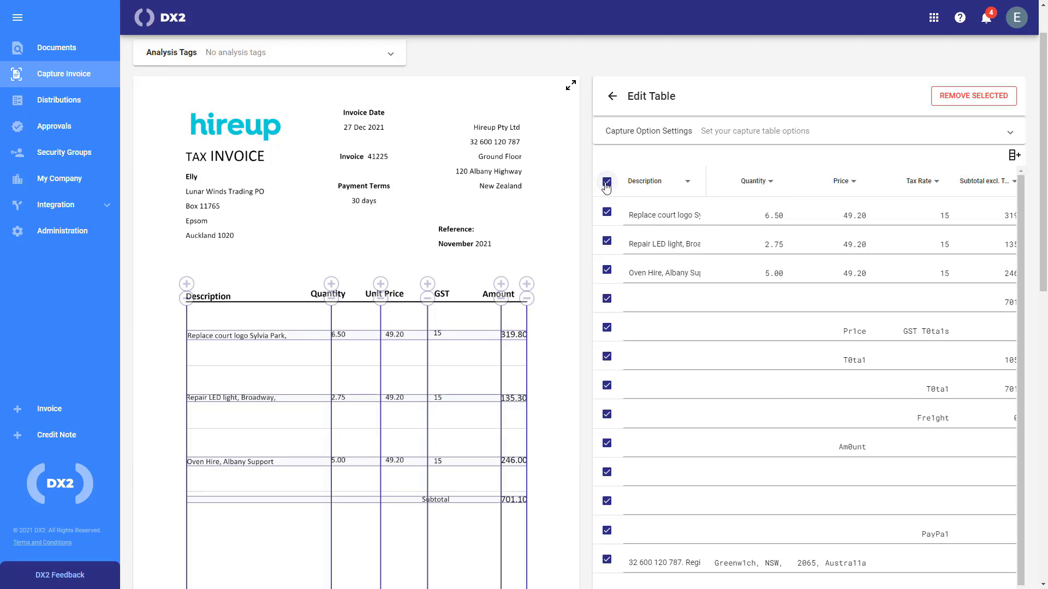
click(606, 211)
click(606, 241)
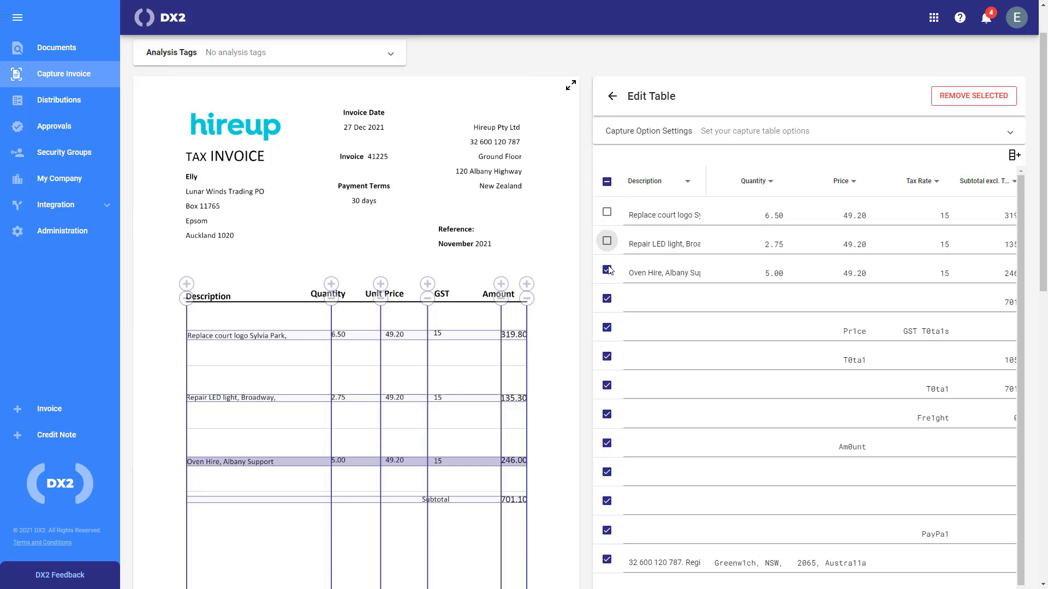
click(607, 269)
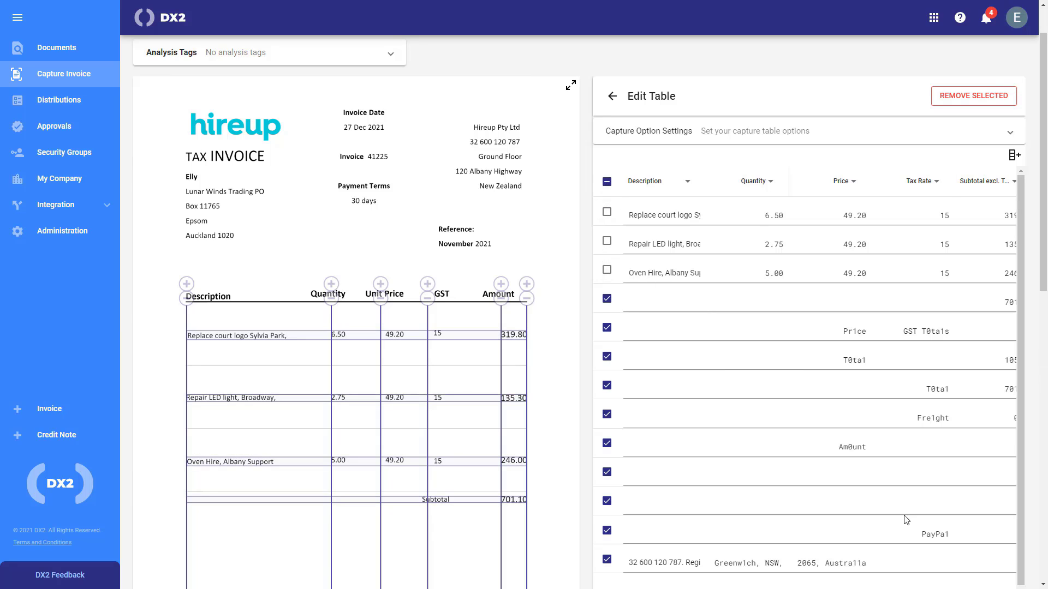
click(1003, 98)
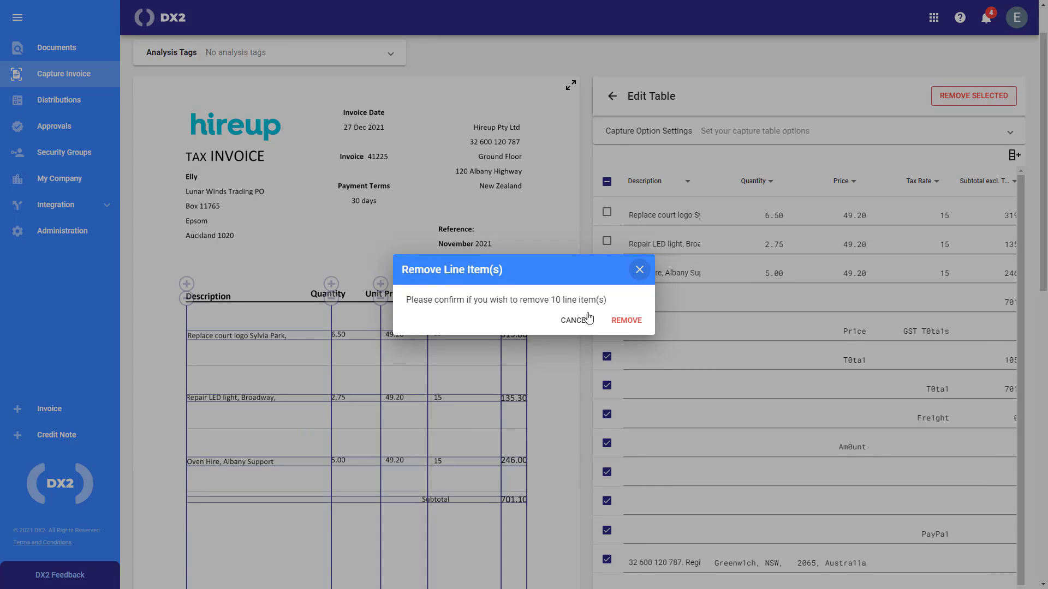
click(628, 321)
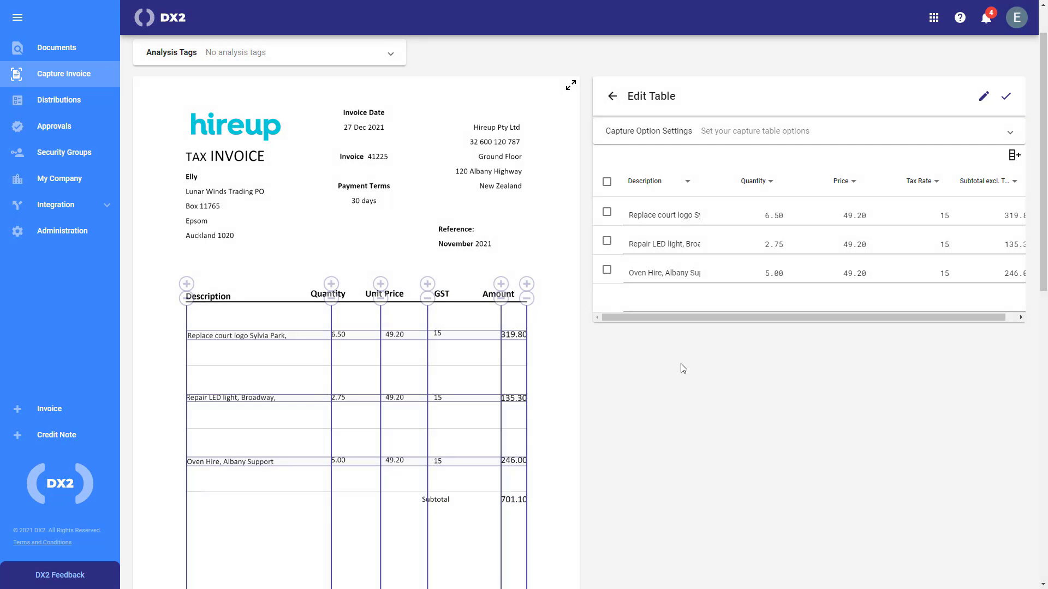
Discard the table changes, redraw the line-item table and fill the 49.20 unit prices
click(614, 97)
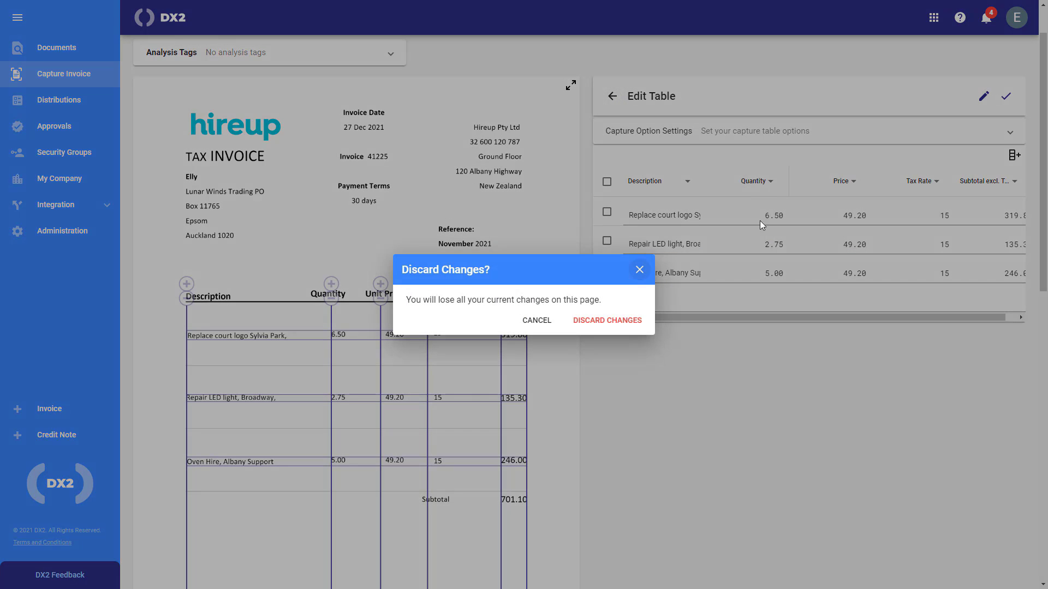
click(613, 327)
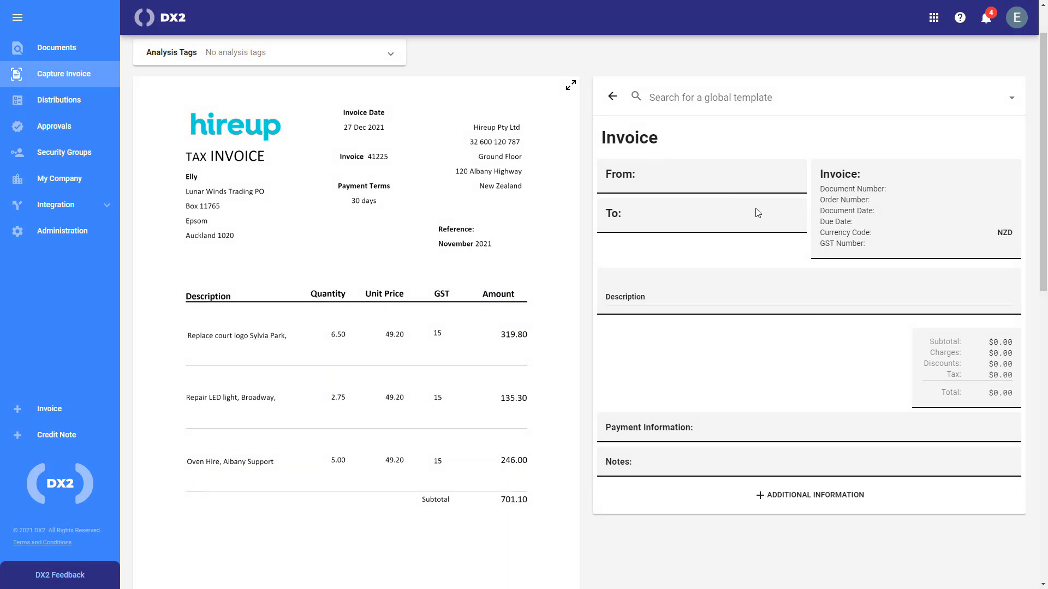
click(781, 301)
click(724, 176)
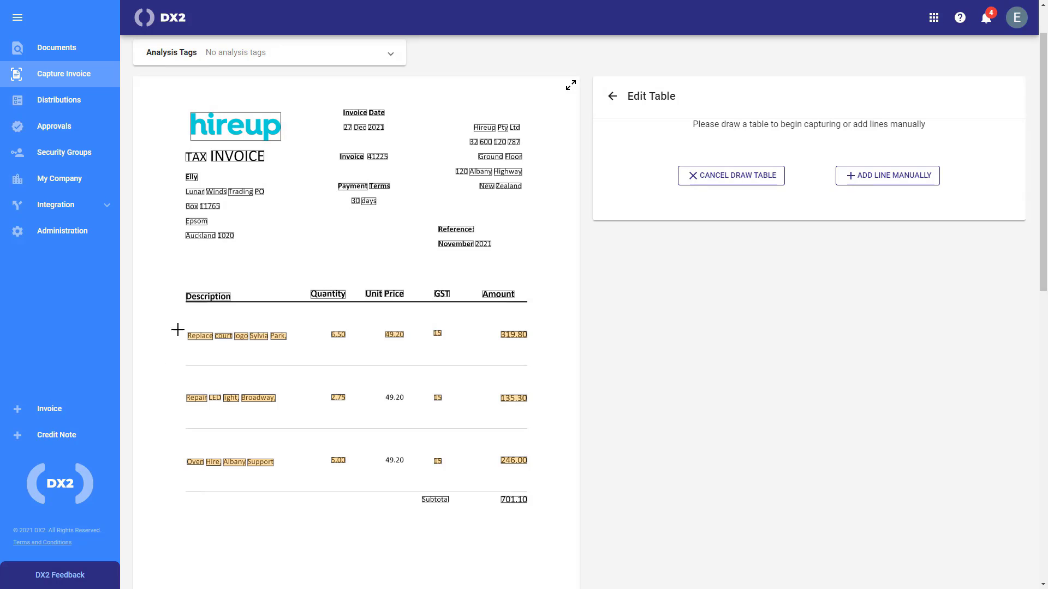
mouse_move(181, 312)
mouse_down()
mouse_move(432, 465)
mouse_move(548, 479)
mouse_up()
click(805, 244)
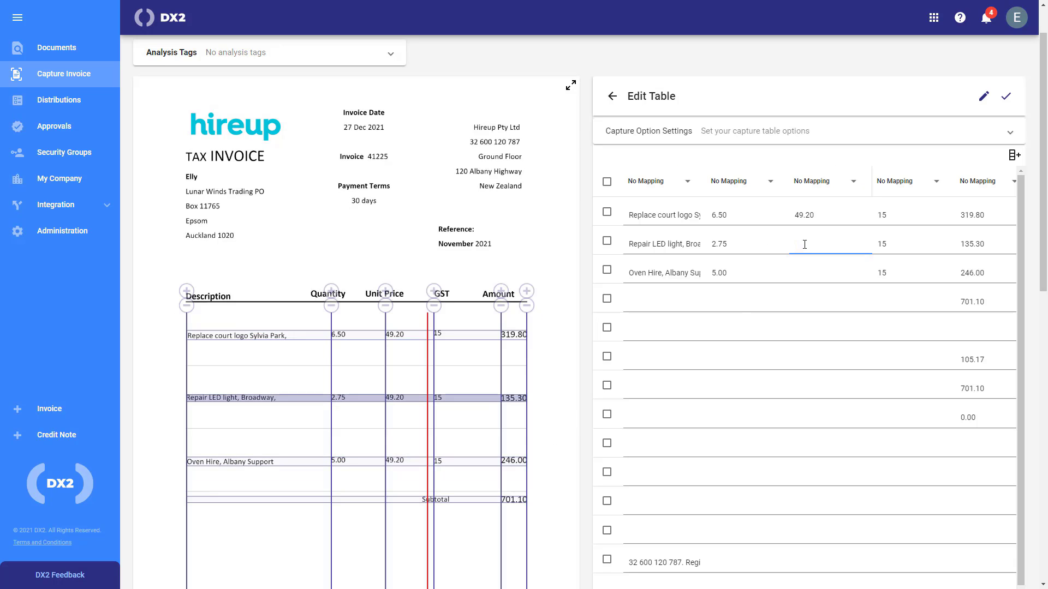
click(811, 274)
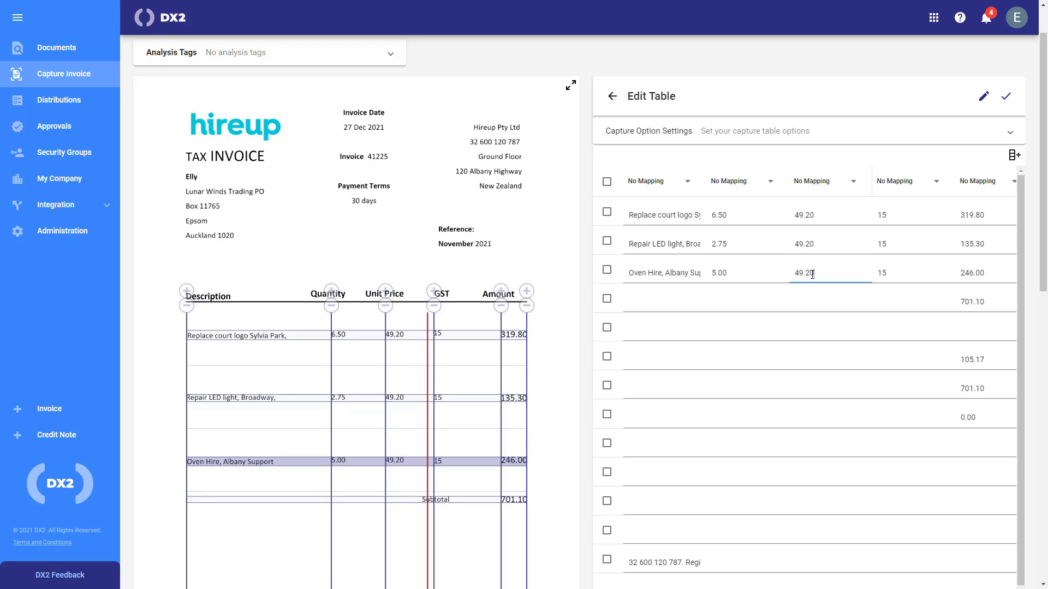
Re-map the five columns to Description, Quantity, Price, Tax Rate and Subtotal excl. Tax
click(646, 182)
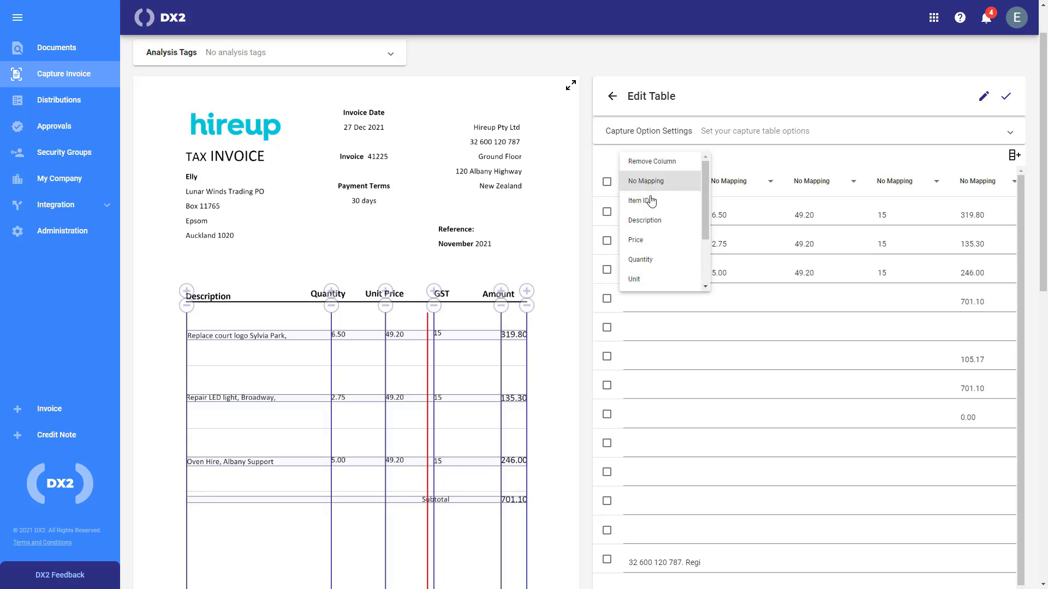
click(670, 221)
click(732, 181)
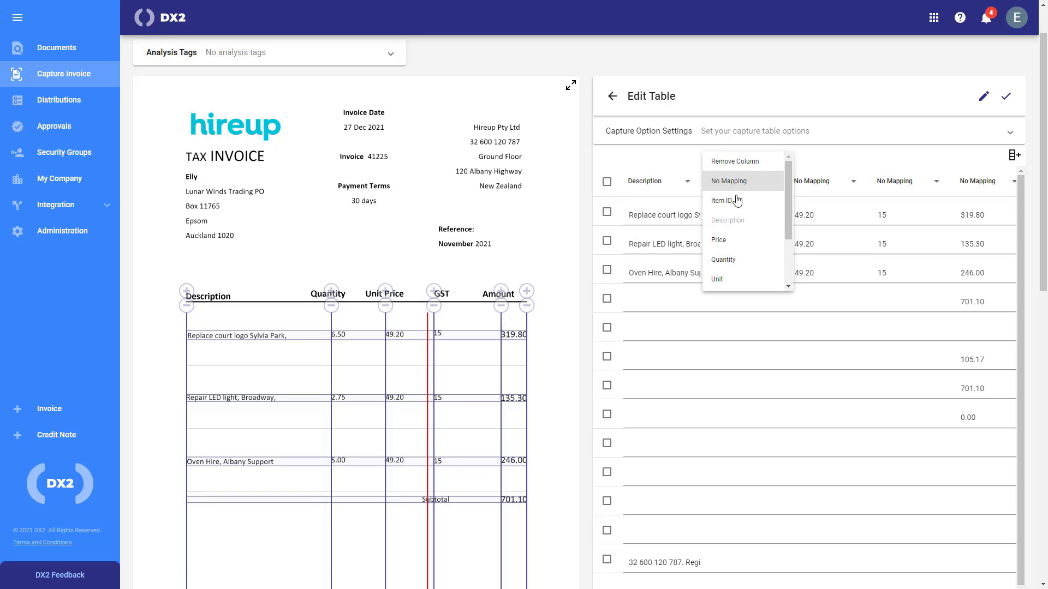
click(739, 261)
click(821, 183)
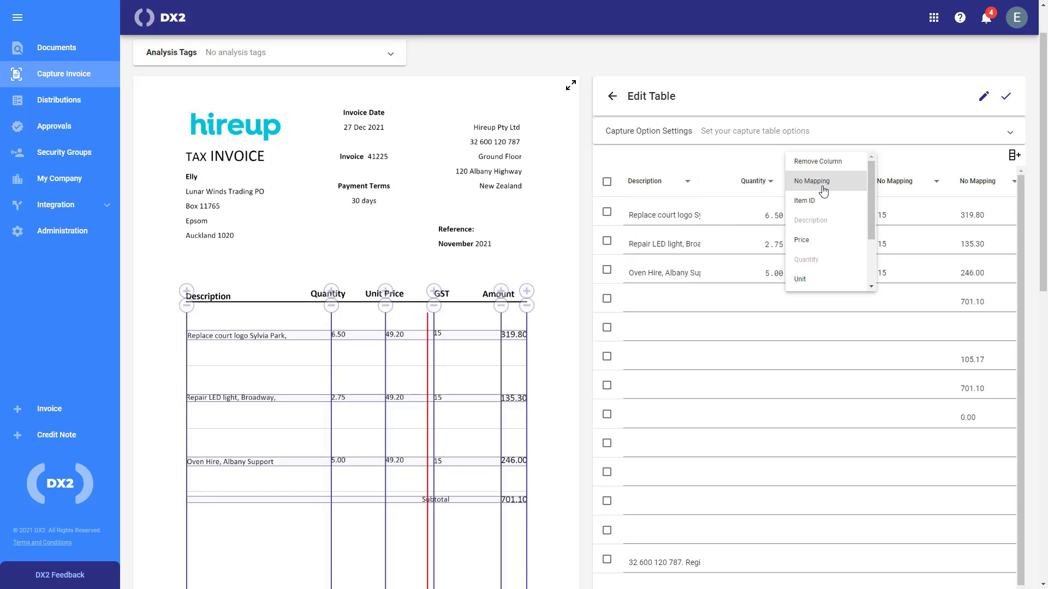
click(815, 240)
click(899, 182)
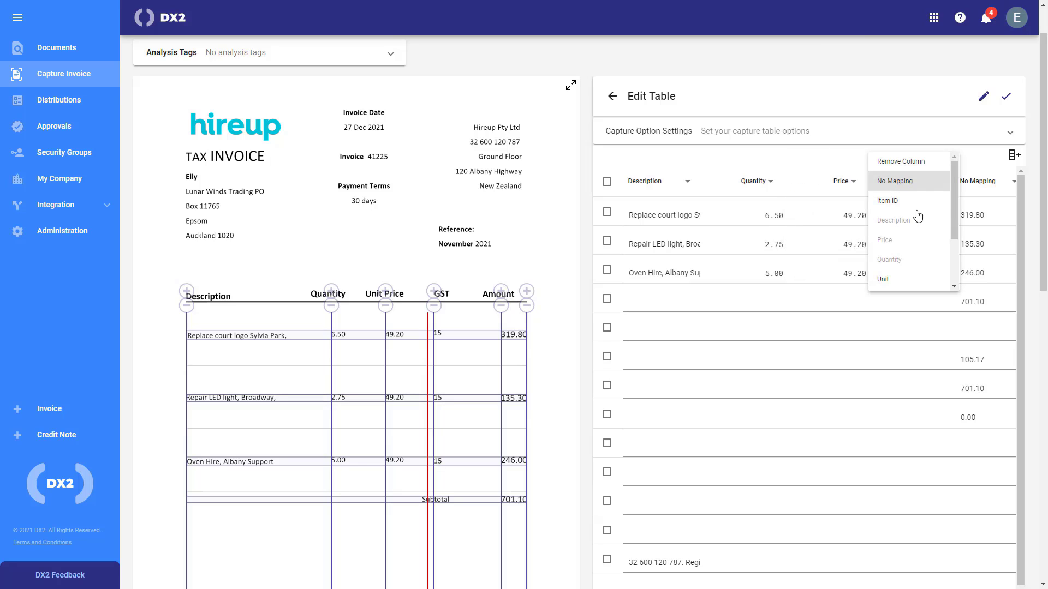
scroll(908, 265, down, 1)
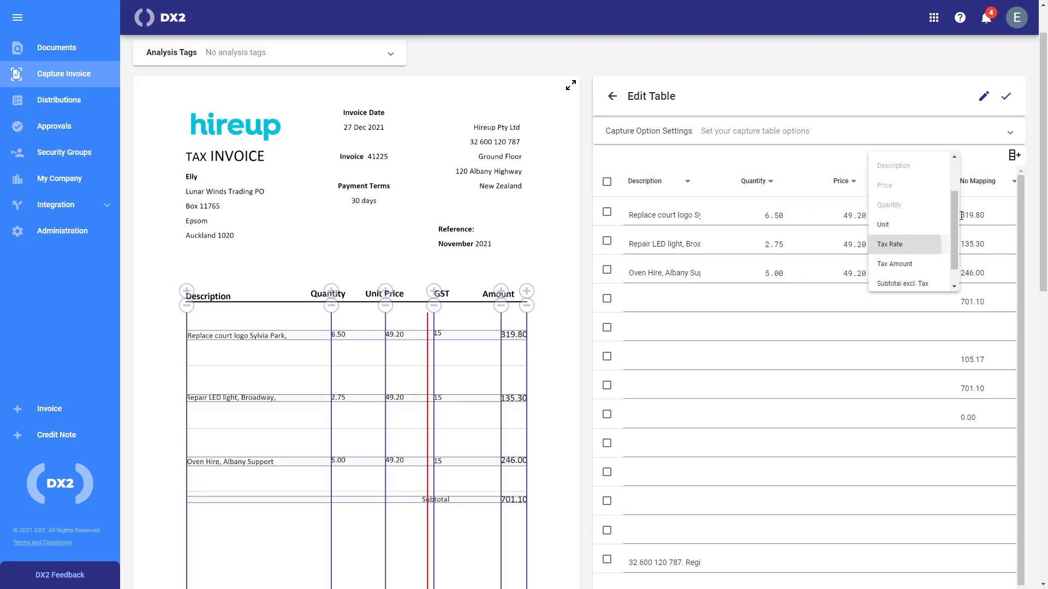
click(981, 184)
scroll(996, 267, down, 2)
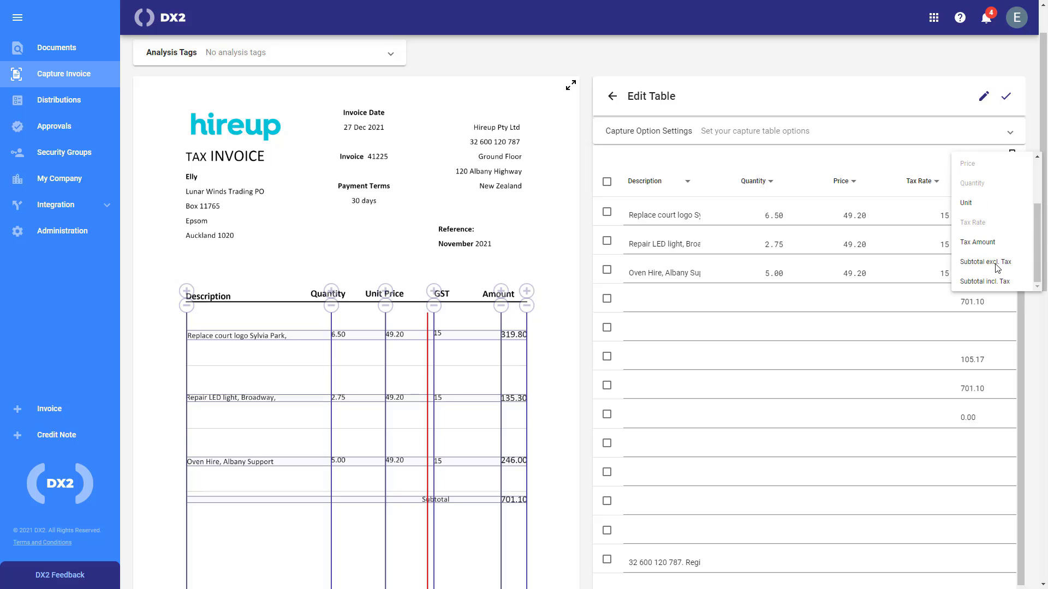
click(996, 268)
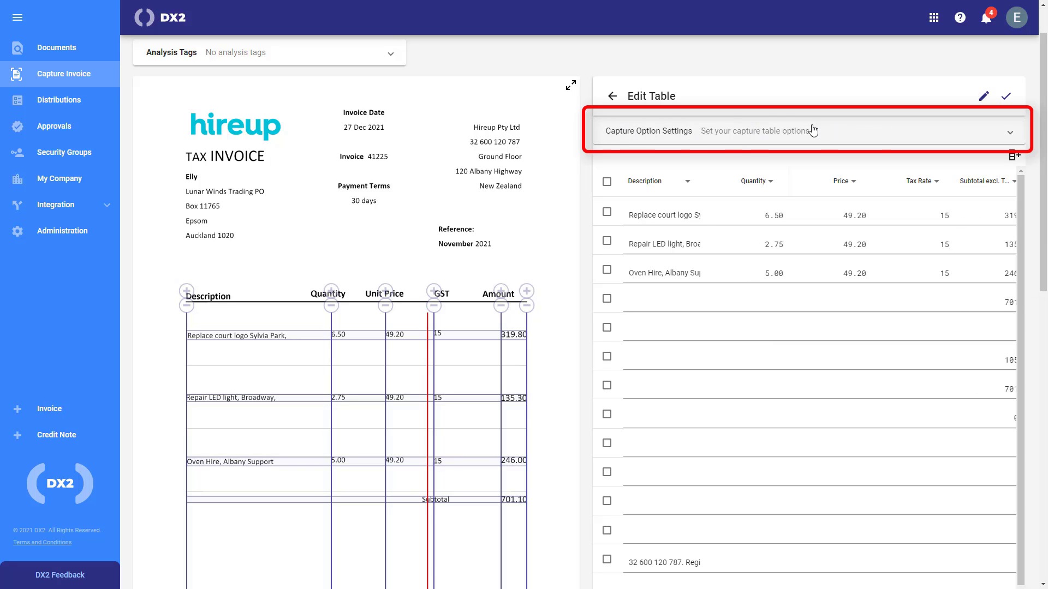
In Capture Option Settings, set the row specifier column to Description
click(731, 136)
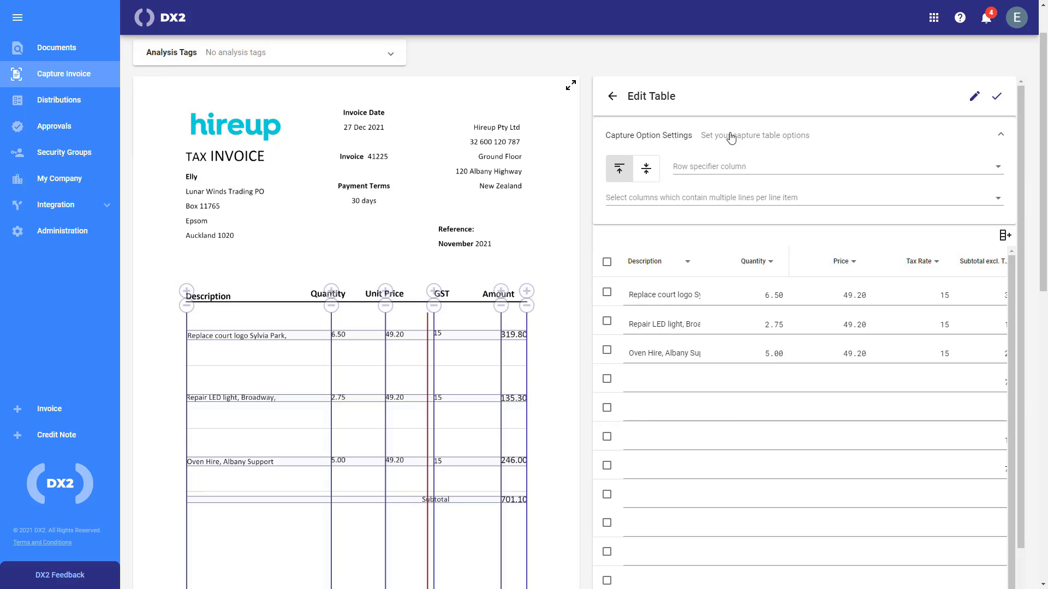
click(737, 168)
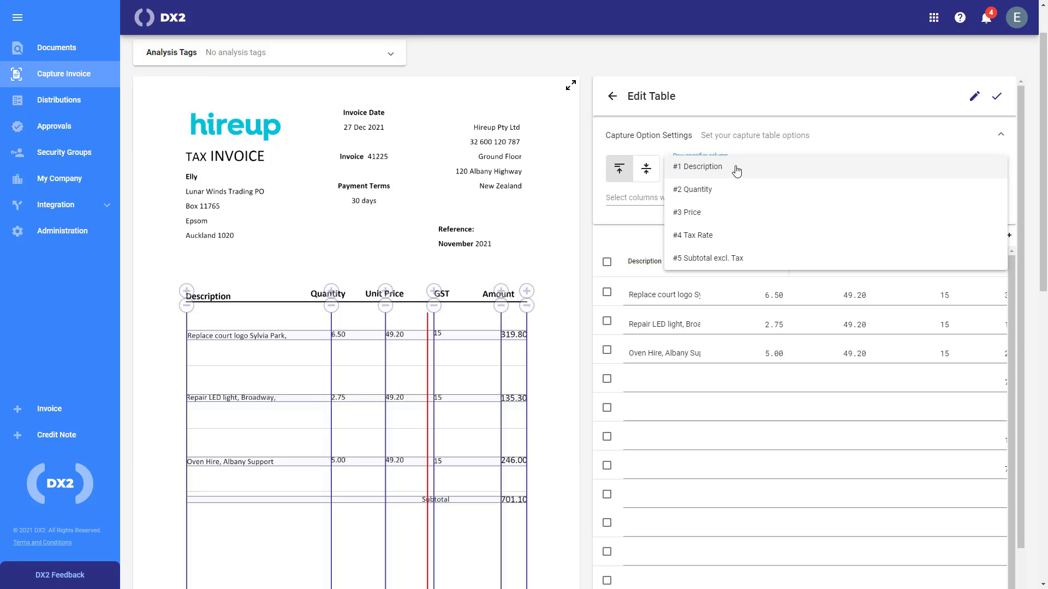
click(737, 169)
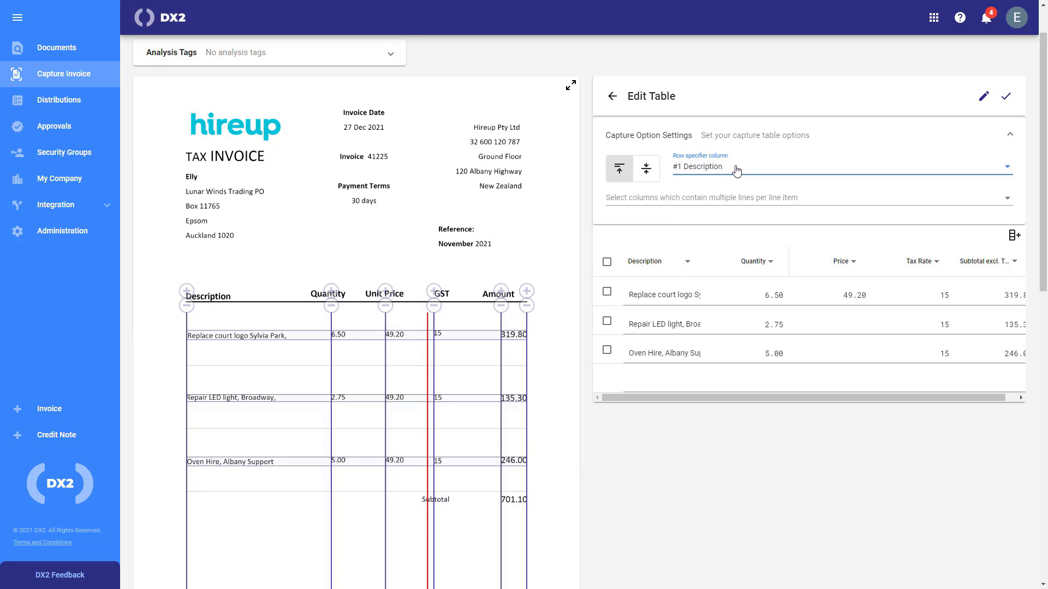
click(736, 169)
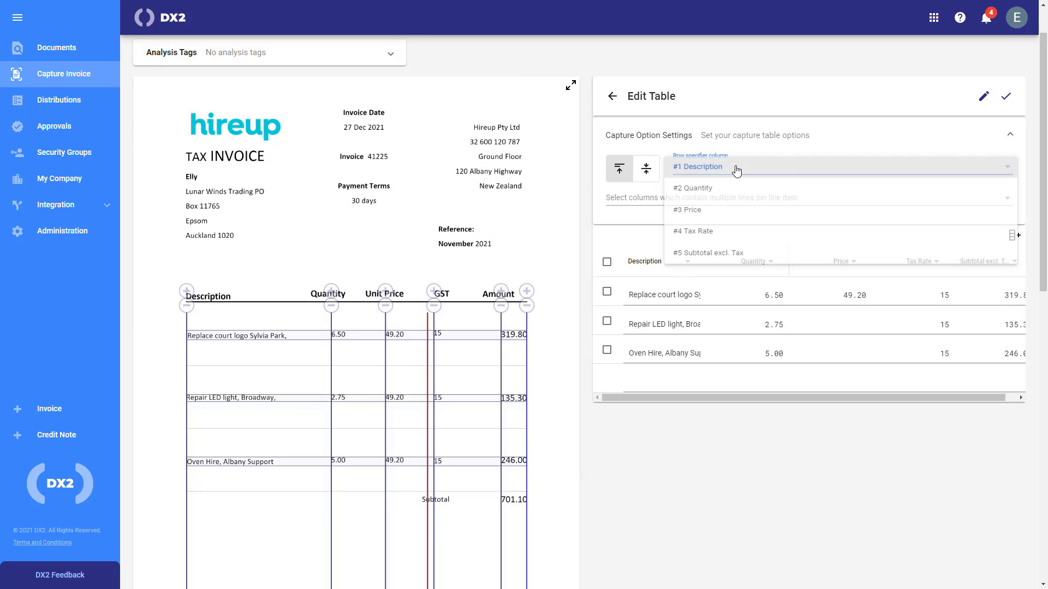
click(741, 261)
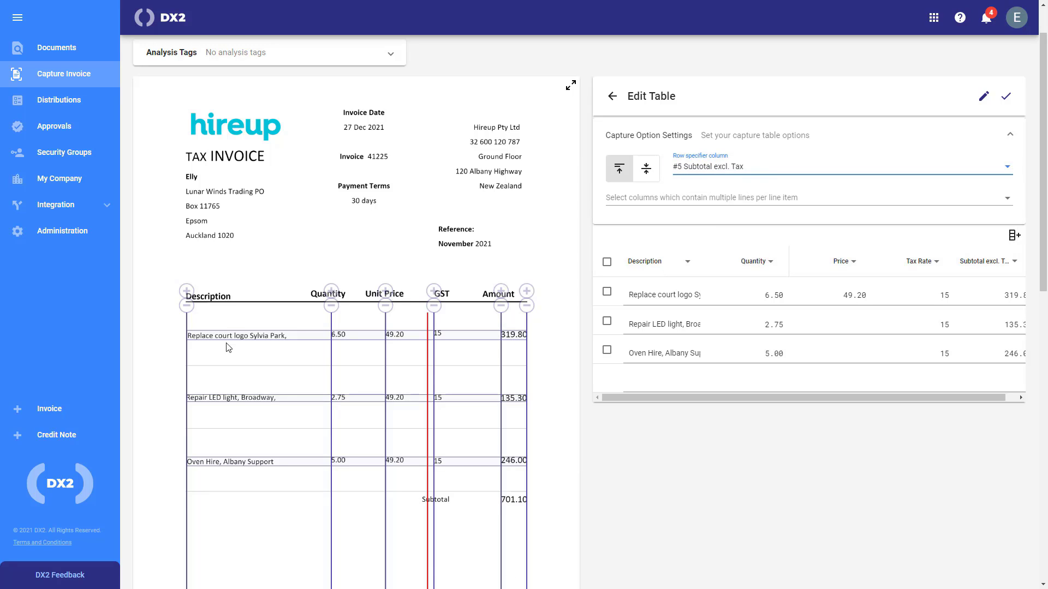
click(757, 175)
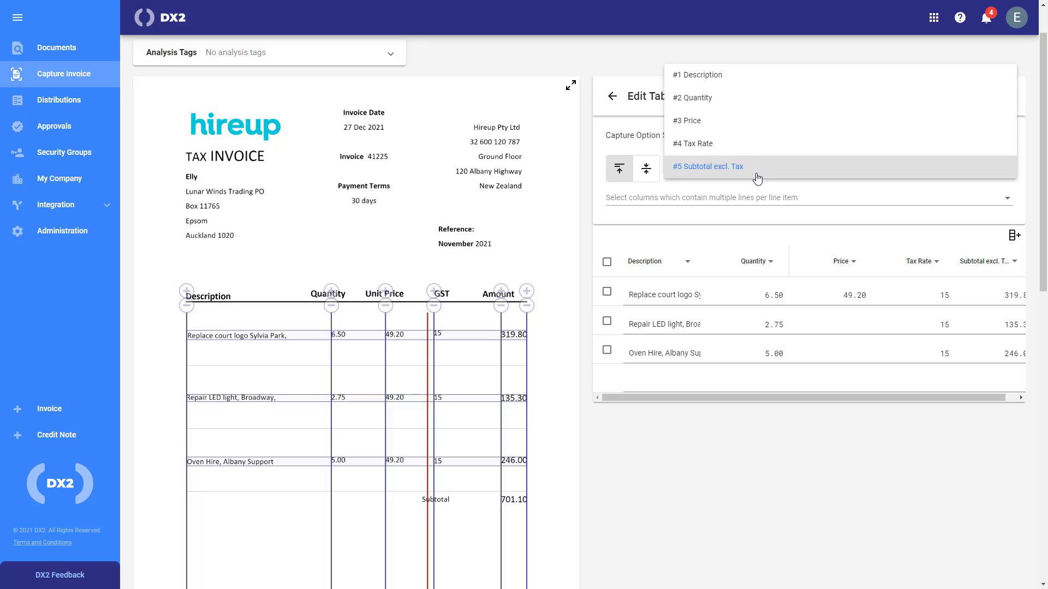
click(718, 76)
Refill the Repair LED light and Oven Hire prices and save the table to the invoice
click(843, 326)
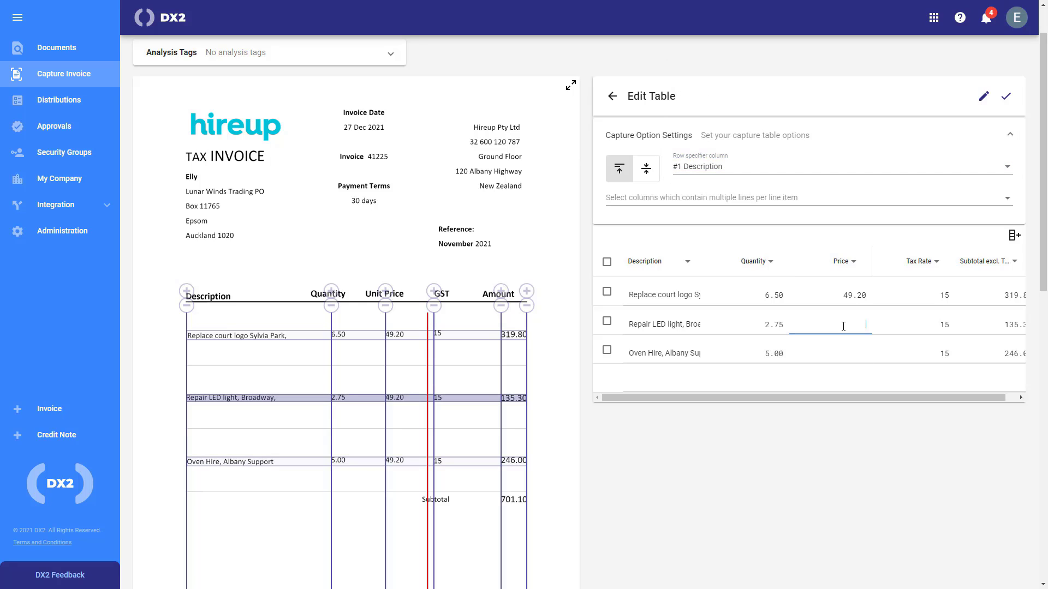
text(20)
click(861, 352)
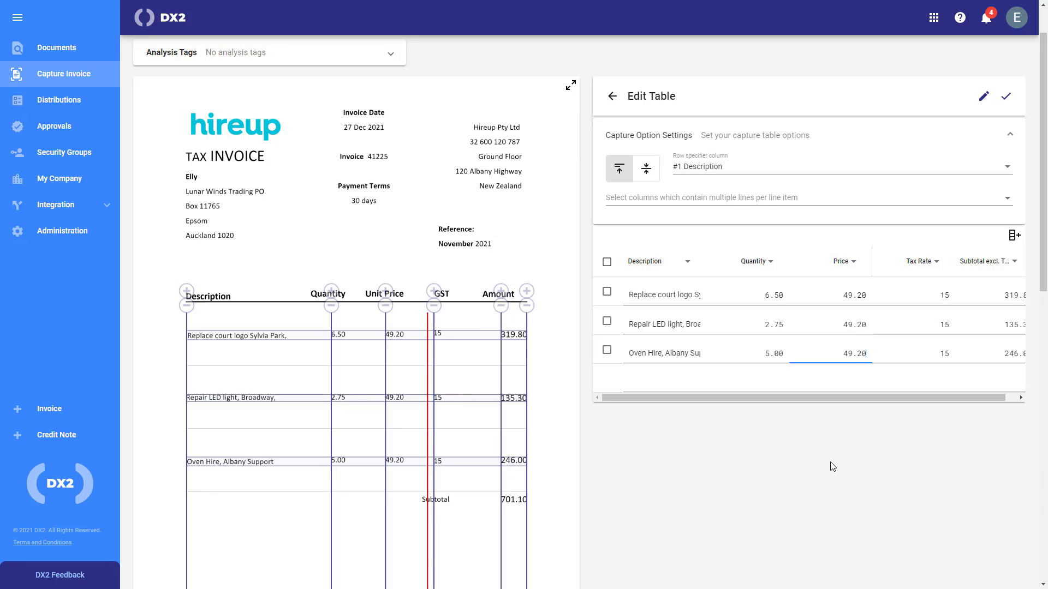
click(1006, 96)
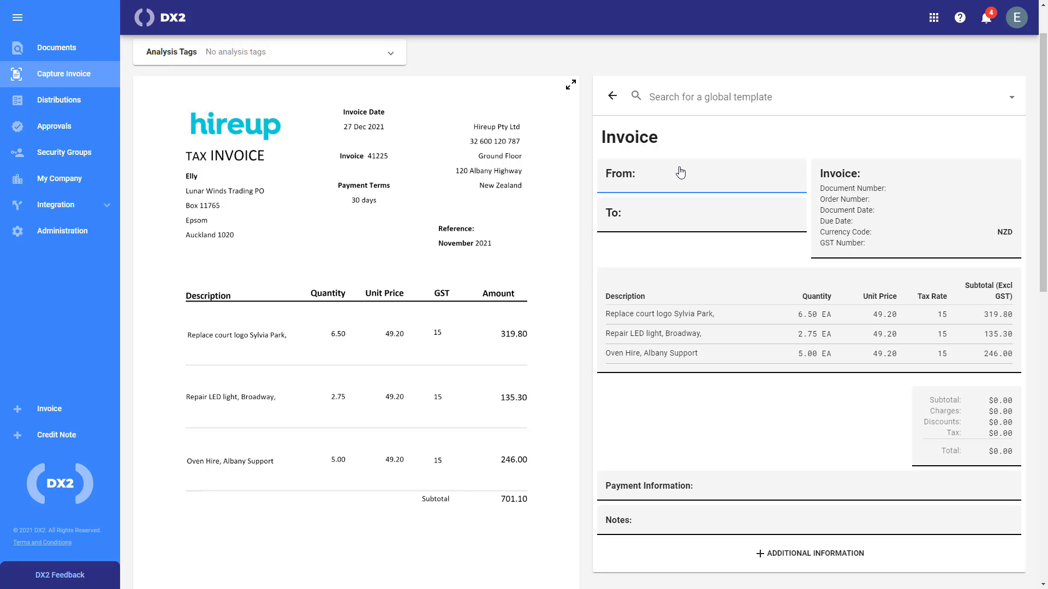
Capture Hireup Pty Ltd, Ground Floor and 120 Albany Highway into the From fields
click(696, 176)
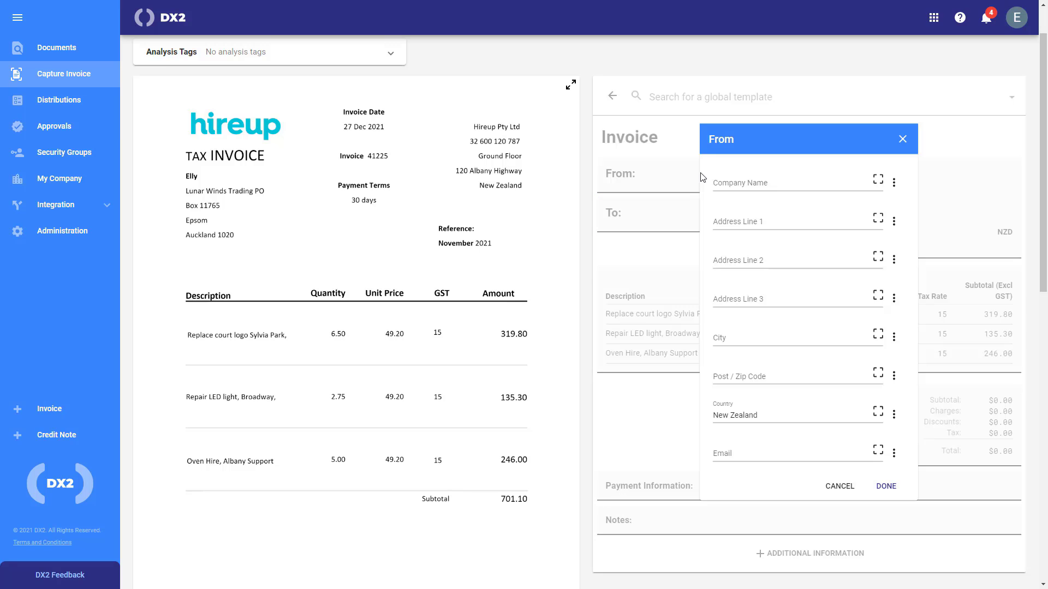
click(879, 182)
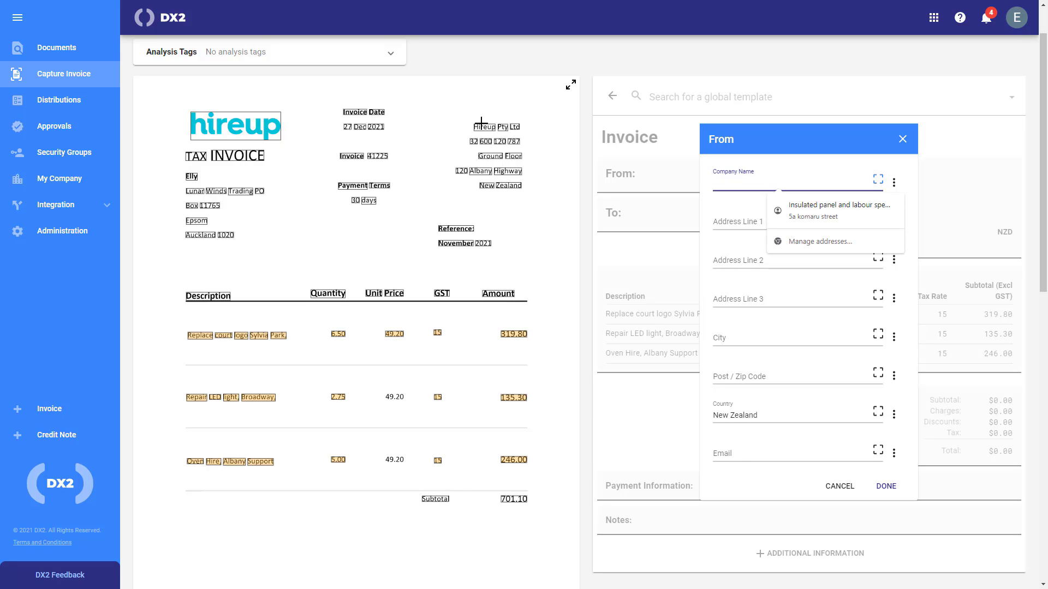
drag(476, 126, 521, 127)
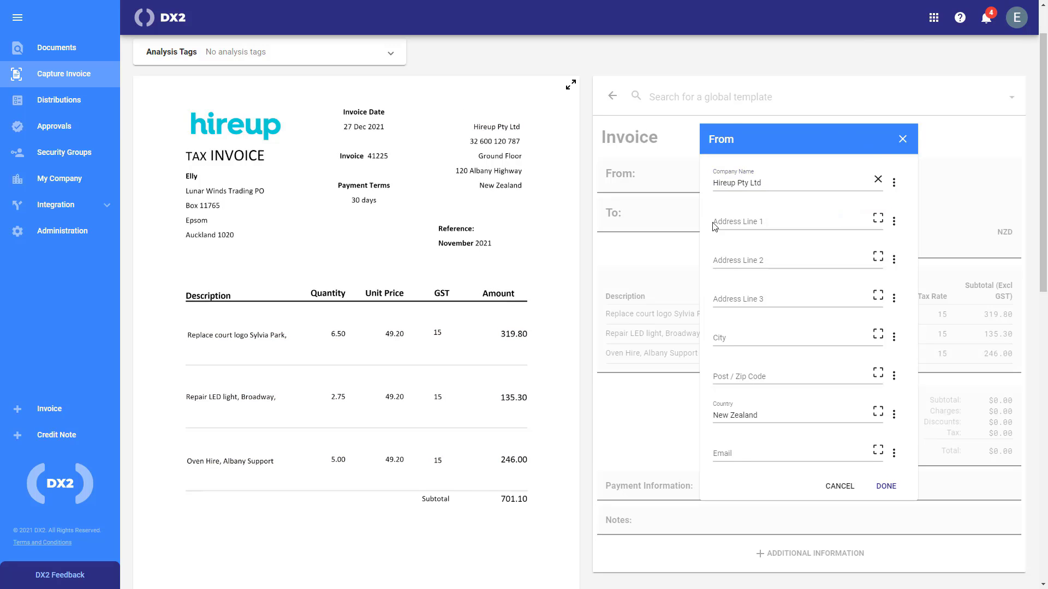
click(878, 218)
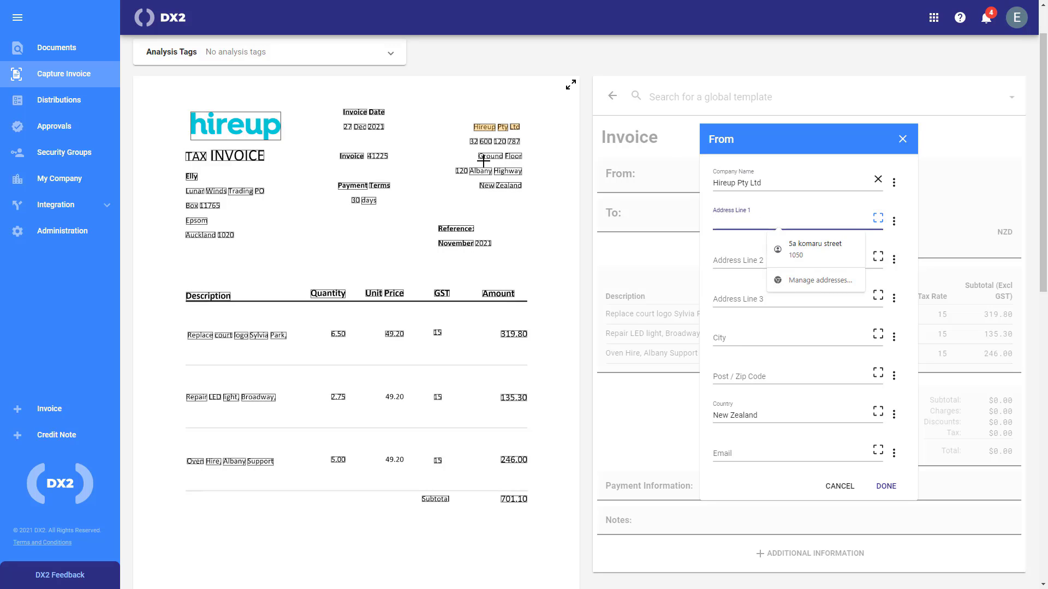
drag(499, 156, 521, 156)
click(877, 256)
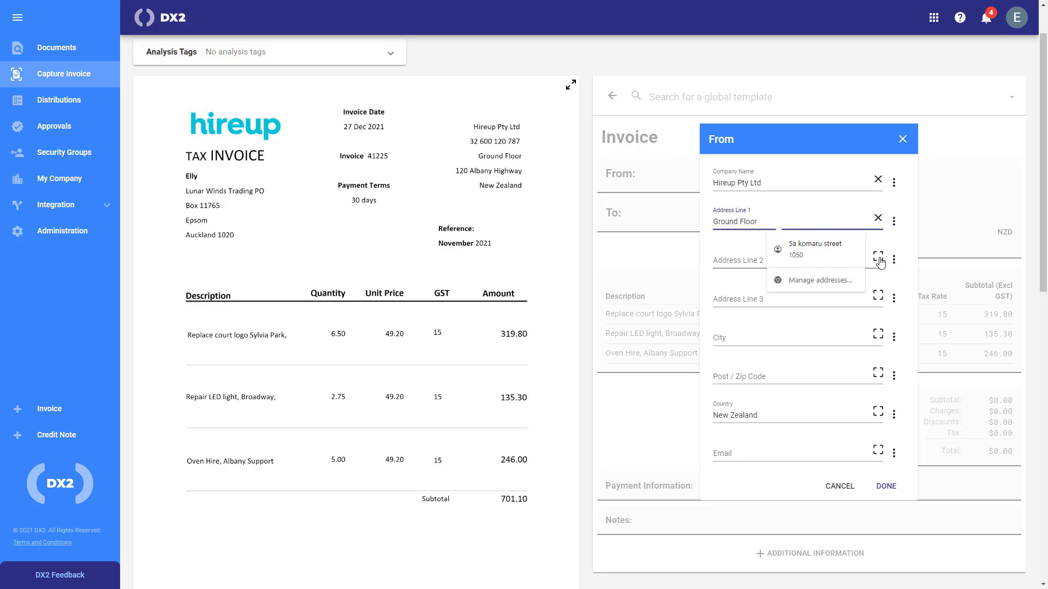
drag(461, 171, 521, 171)
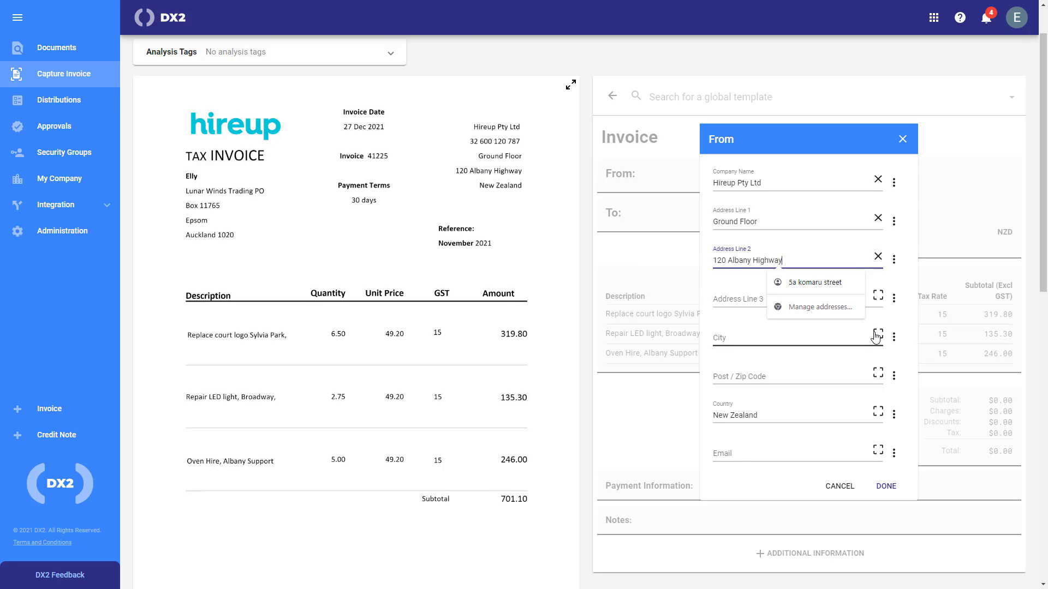
Map the From company name by value and save the From address
click(893, 182)
mouse_move(925, 236)
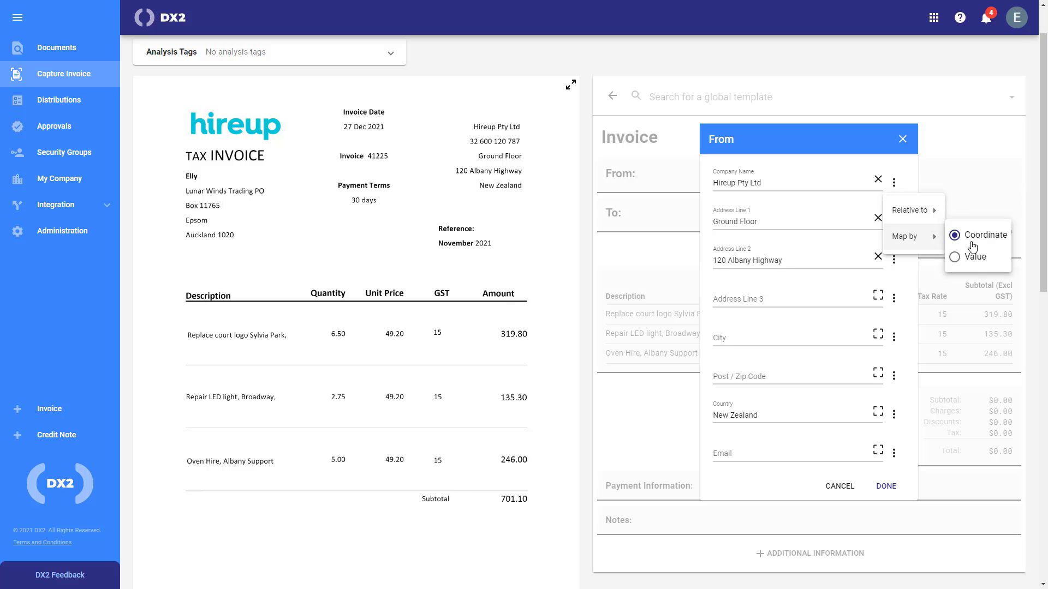
click(965, 261)
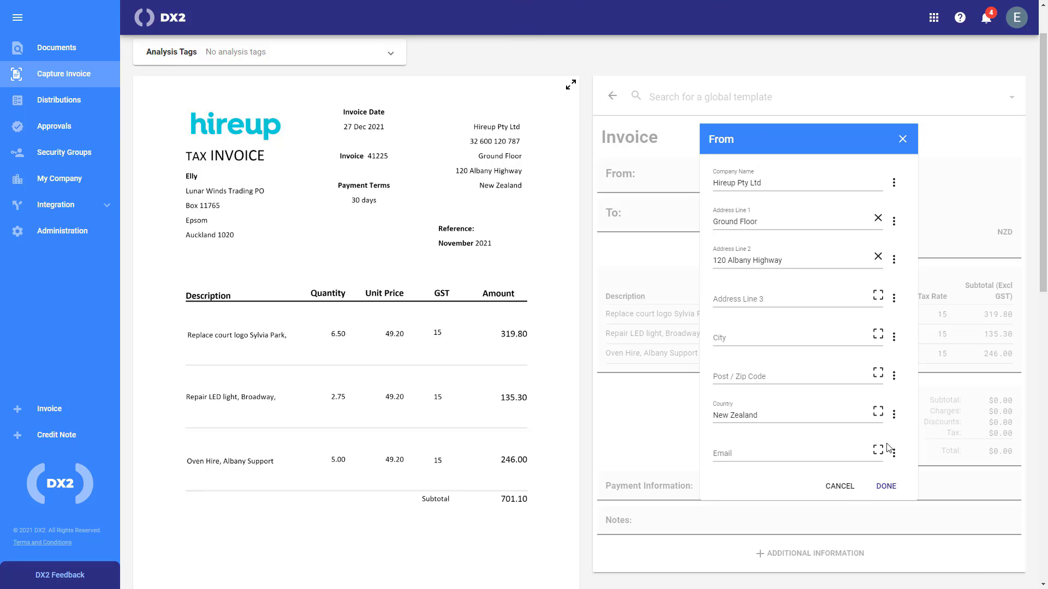
click(885, 486)
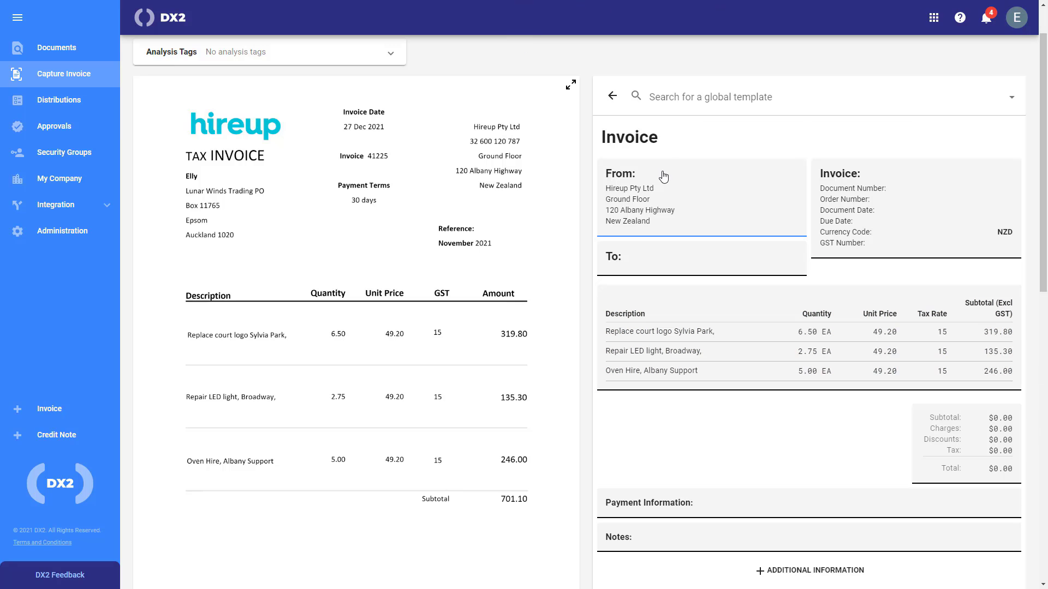
click(914, 195)
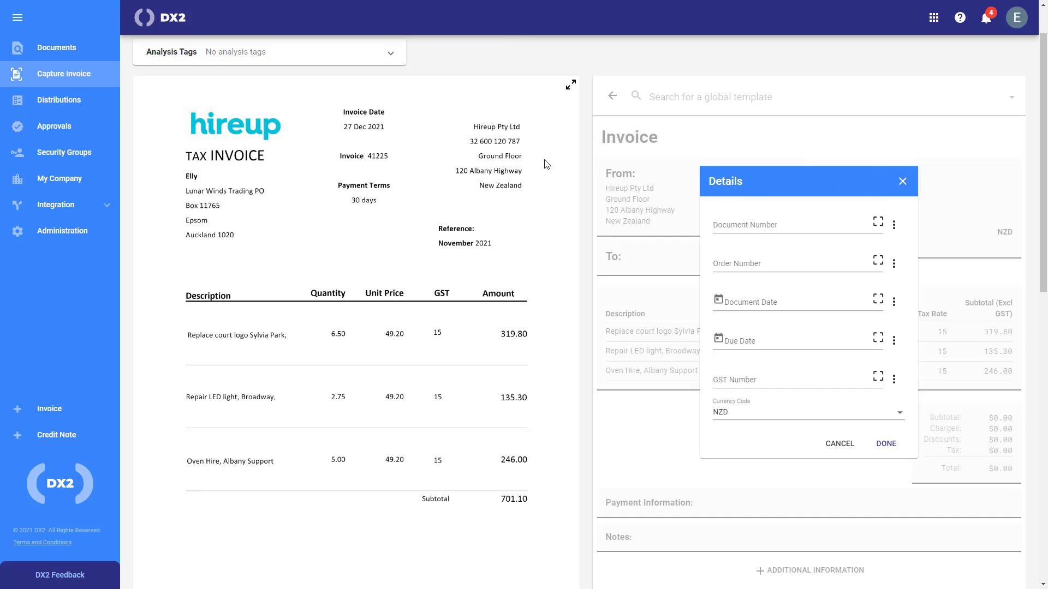
click(791, 381)
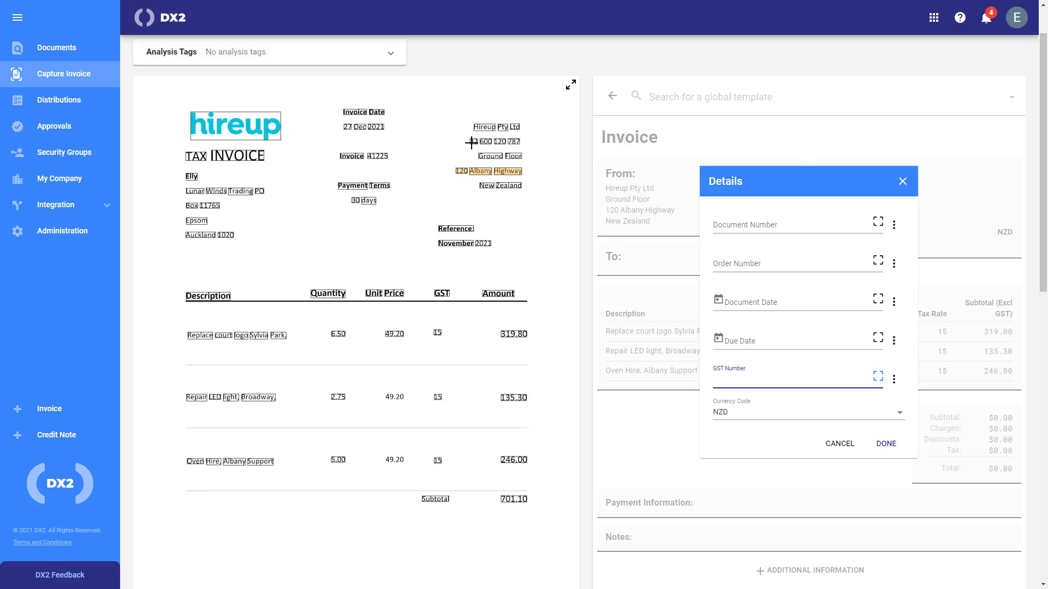
drag(516, 145, 516, 145)
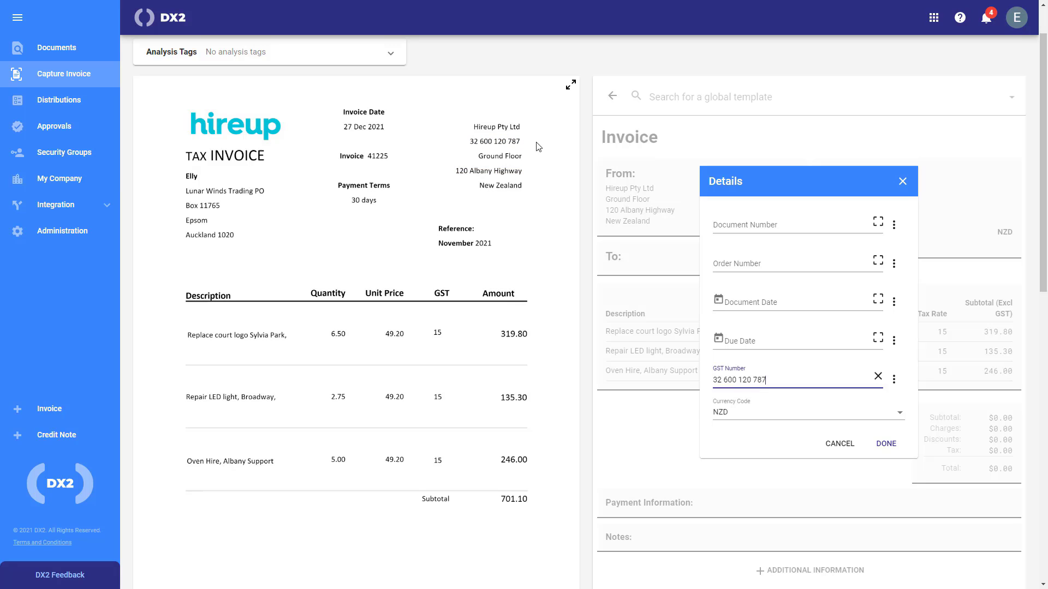
click(893, 379)
mouse_move(930, 433)
click(974, 452)
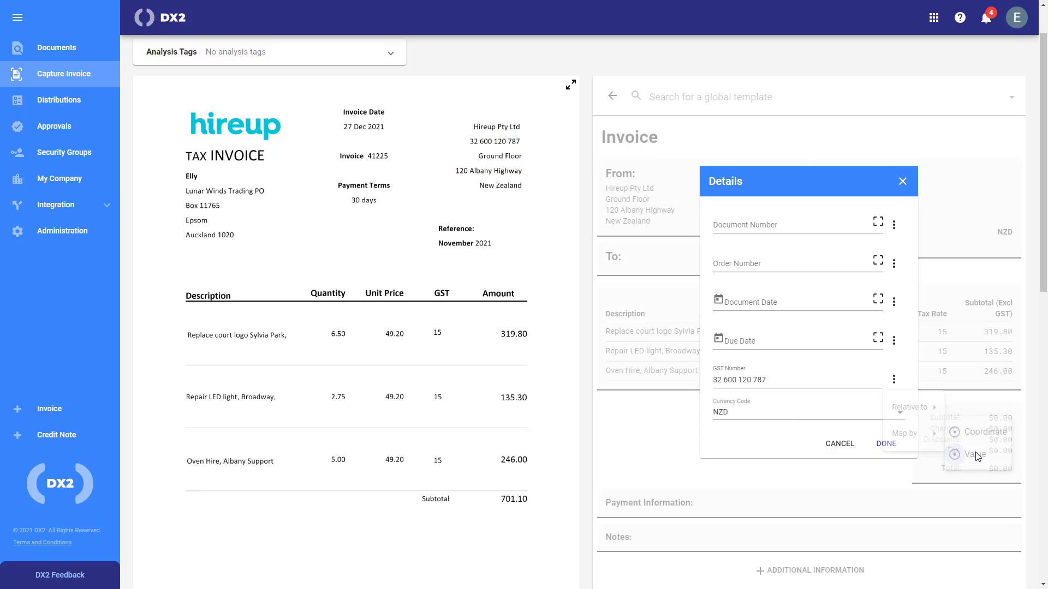
Capture the invoice date 27 Dec 2021 and save the invoice details
click(886, 443)
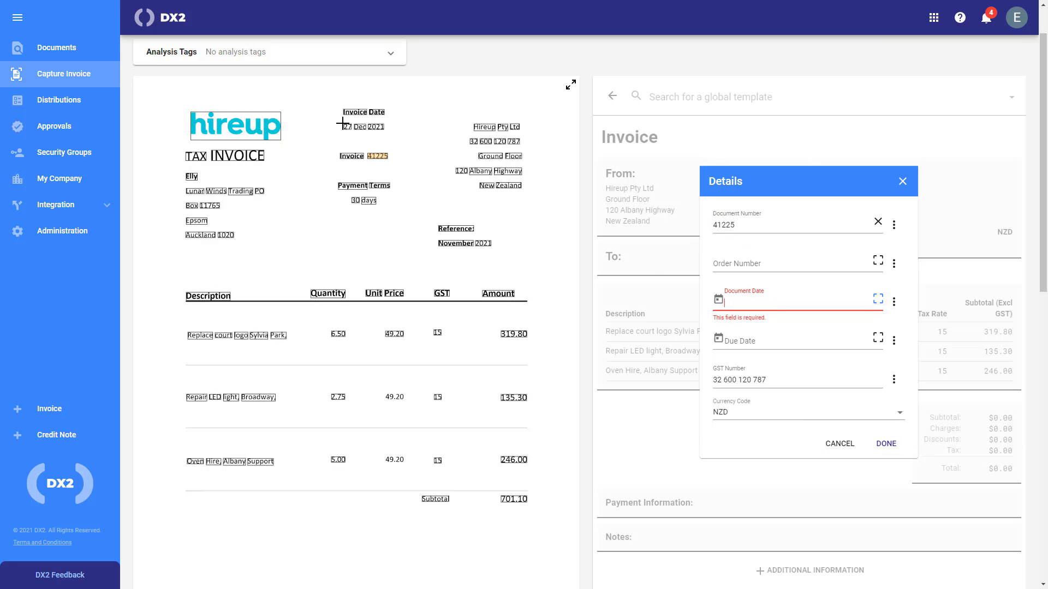
drag(342, 123, 400, 141)
click(886, 443)
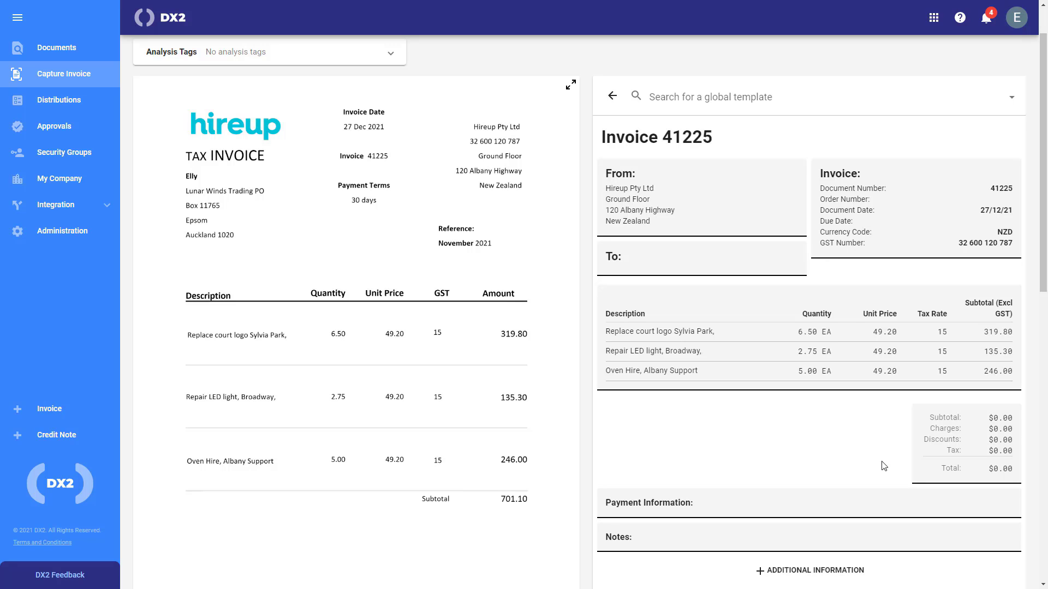
click(673, 255)
Capture Lunar Winds Trading as the To company name, dropping 'PO', and map it by value
click(878, 182)
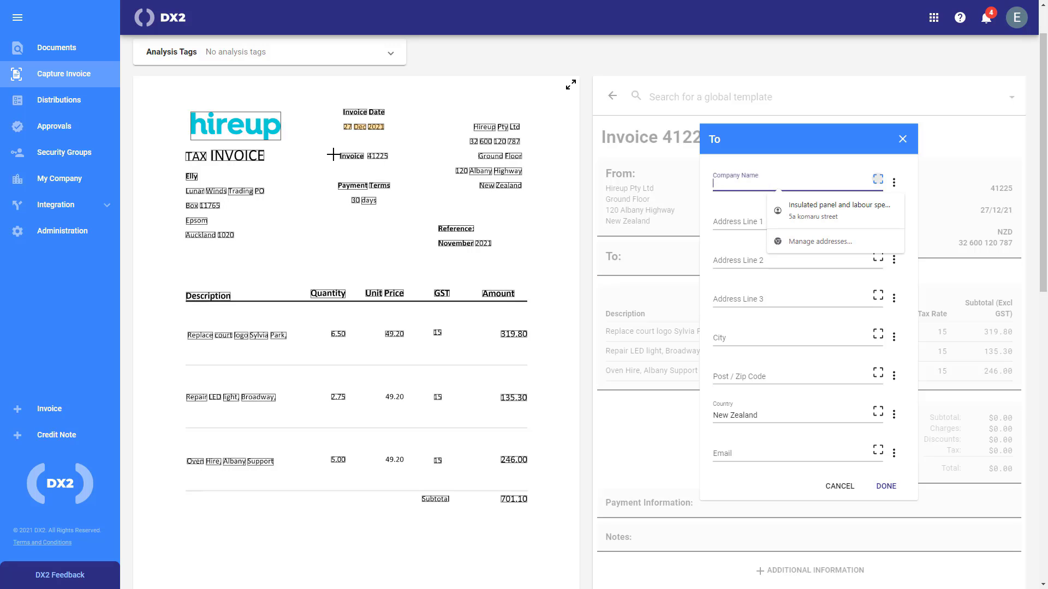
drag(181, 192, 293, 198)
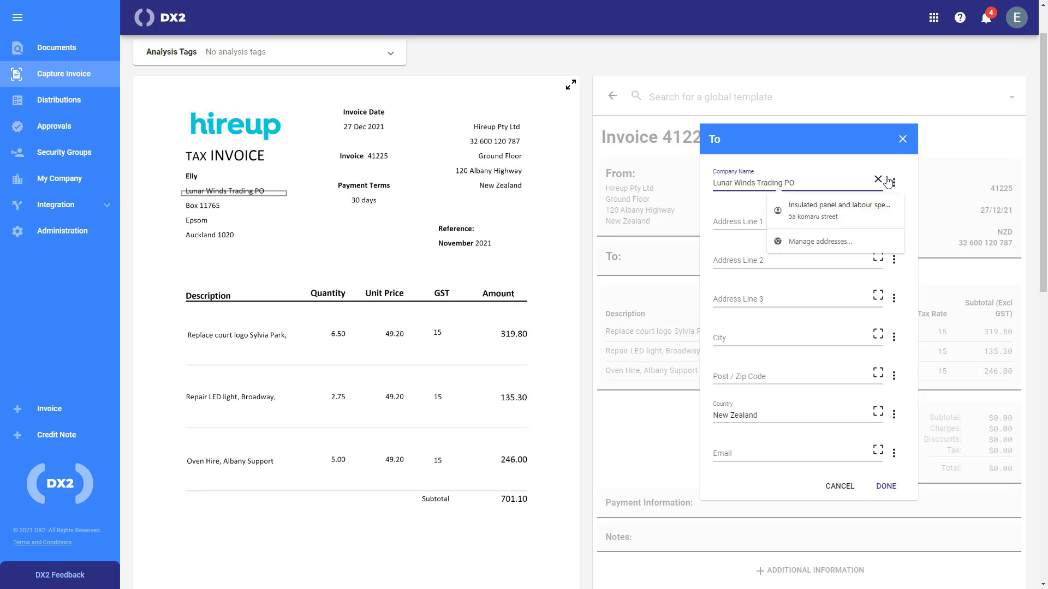
key(BackSpace)
key(BackSpace)
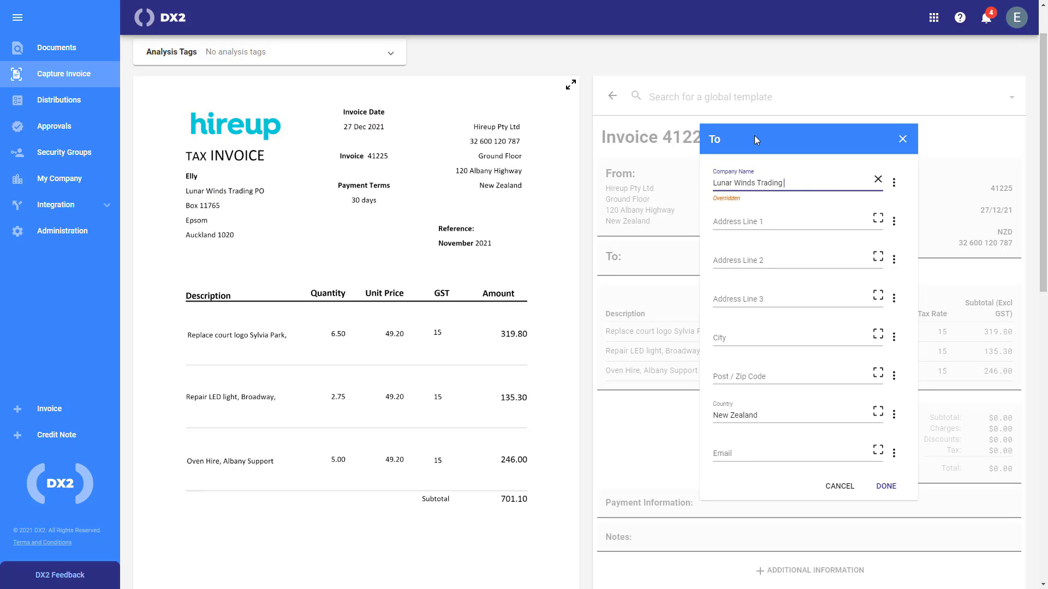
click(893, 183)
mouse_move(928, 235)
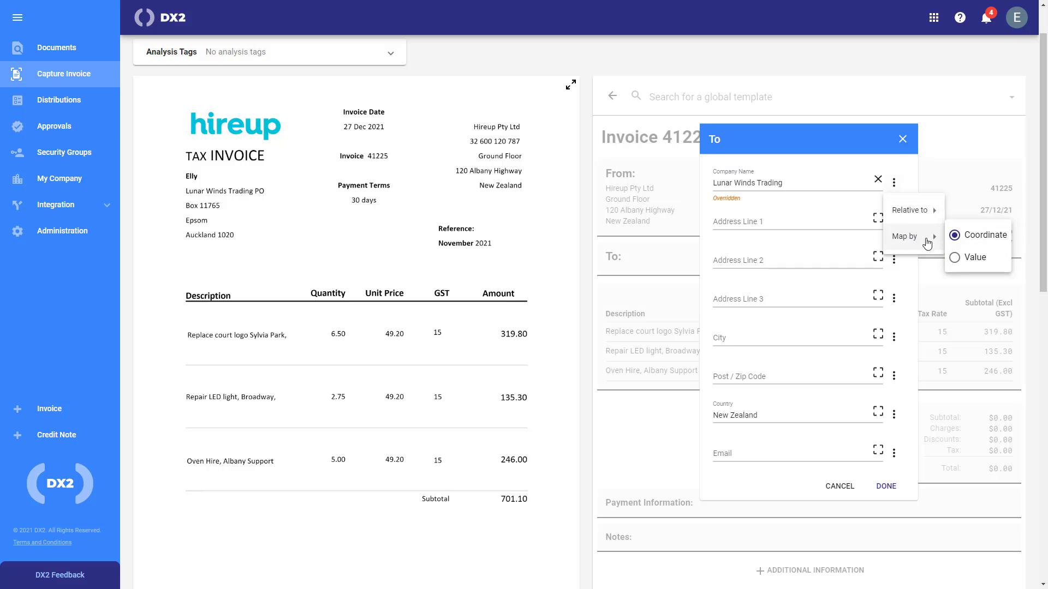
click(952, 254)
Capture Auckland as the city and Epsom as the address line, mapped by value
click(878, 334)
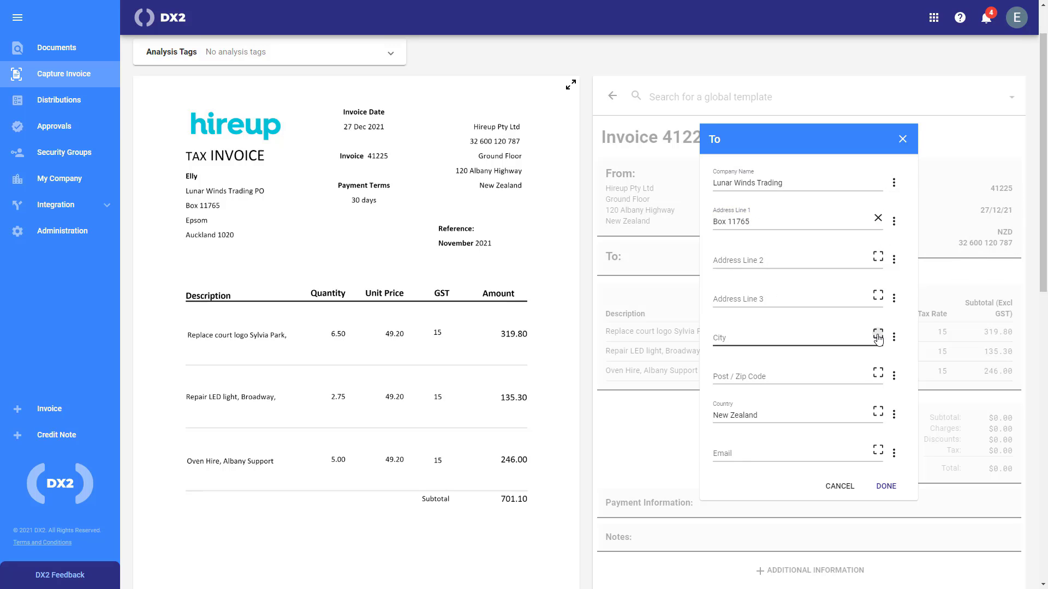
click(195, 235)
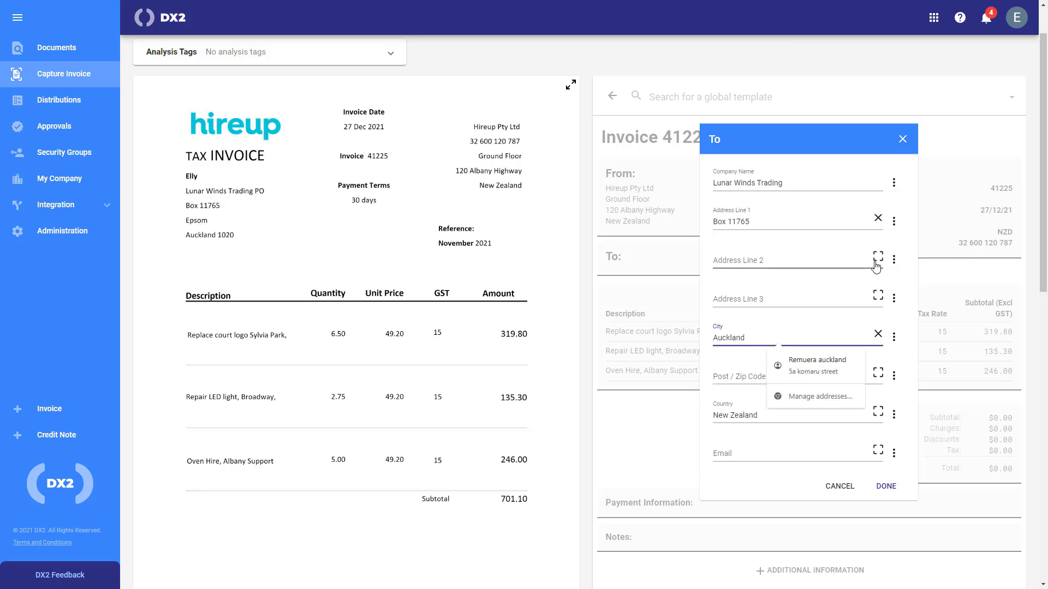
click(197, 221)
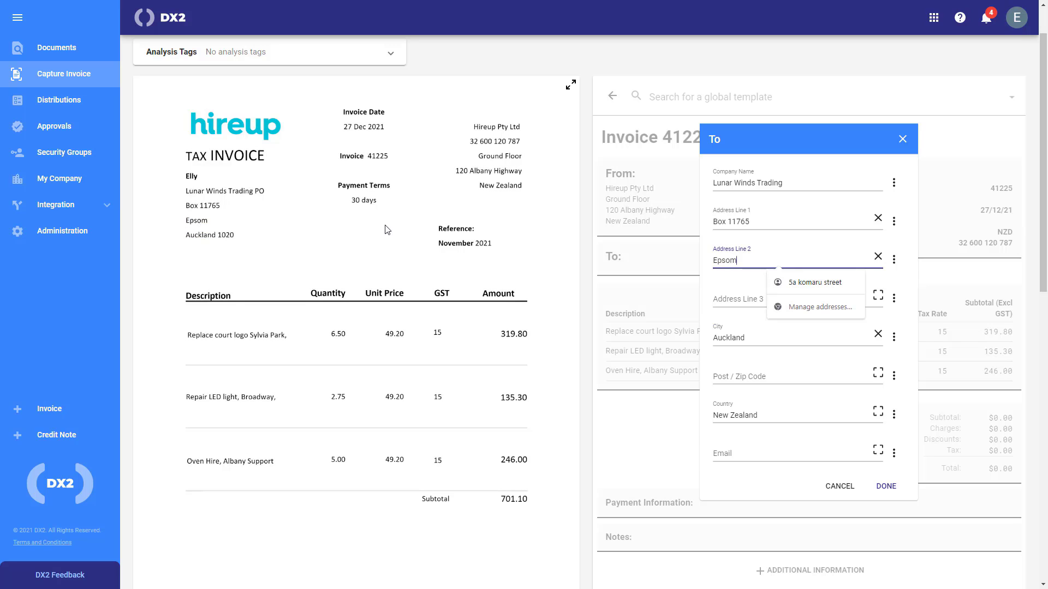
click(893, 259)
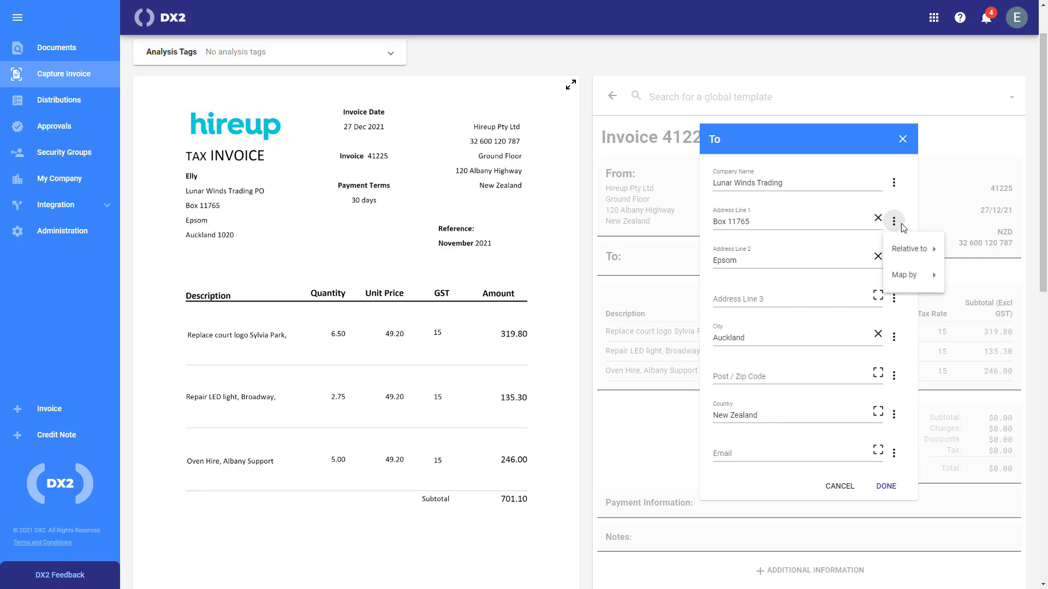
mouse_move(928, 276)
click(969, 294)
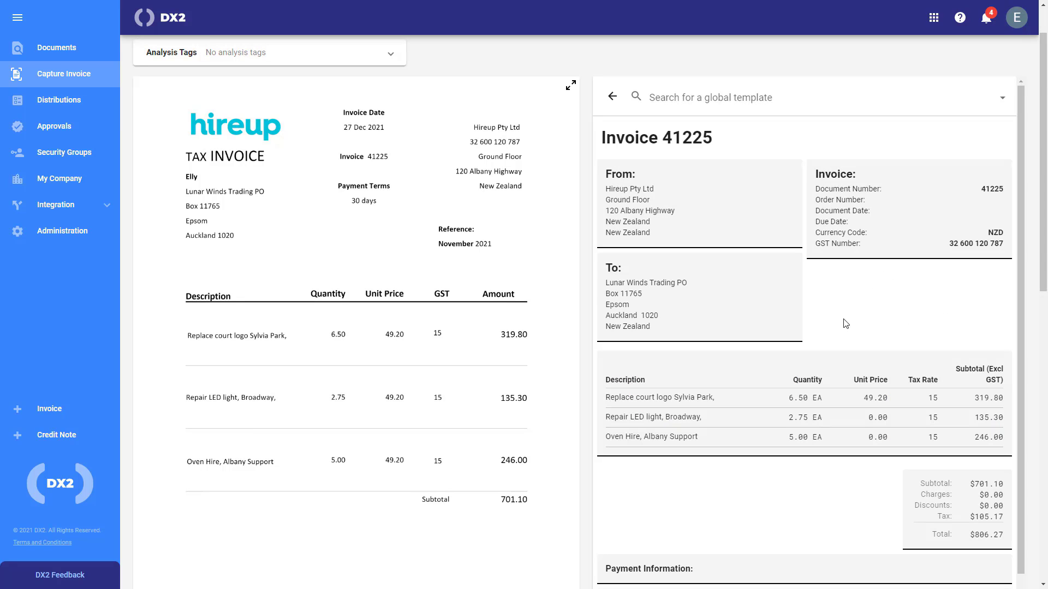
Switch off Auto Calculate in the invoice totals
scroll(845, 323, down, 1)
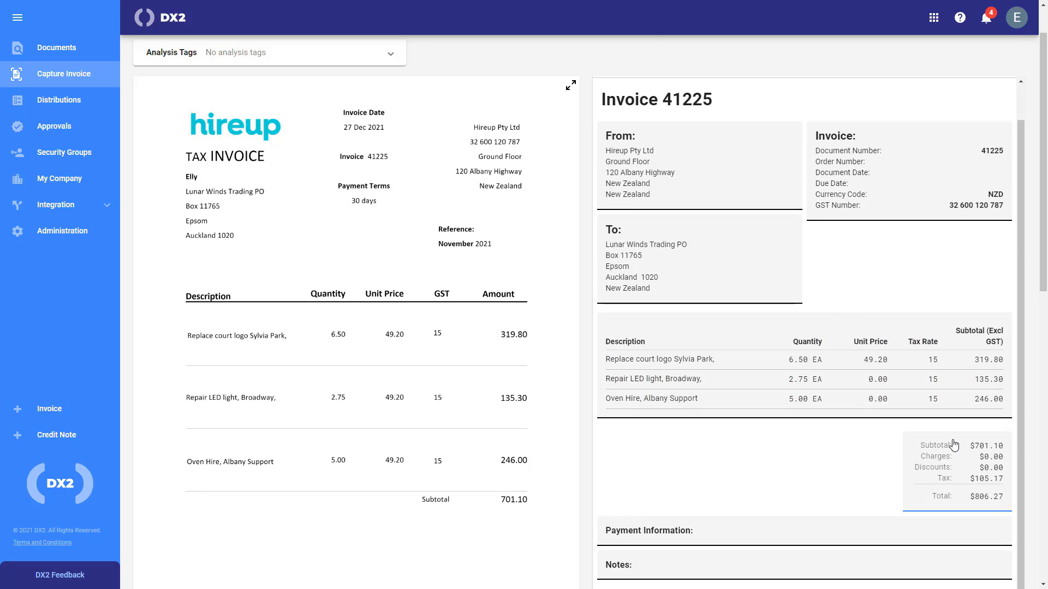
scroll(611, 415, down, 2)
click(979, 405)
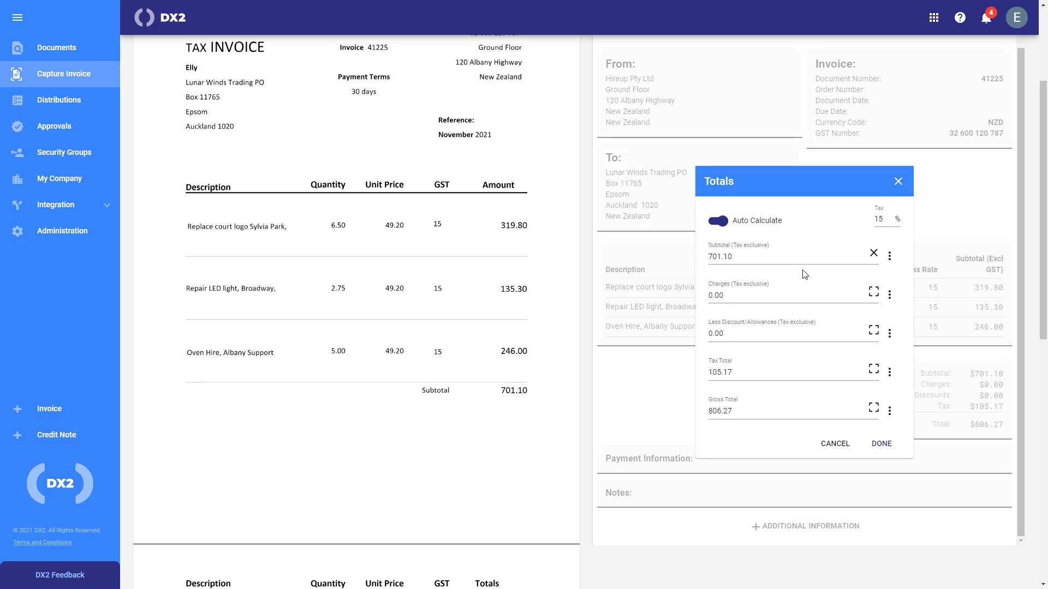
click(718, 221)
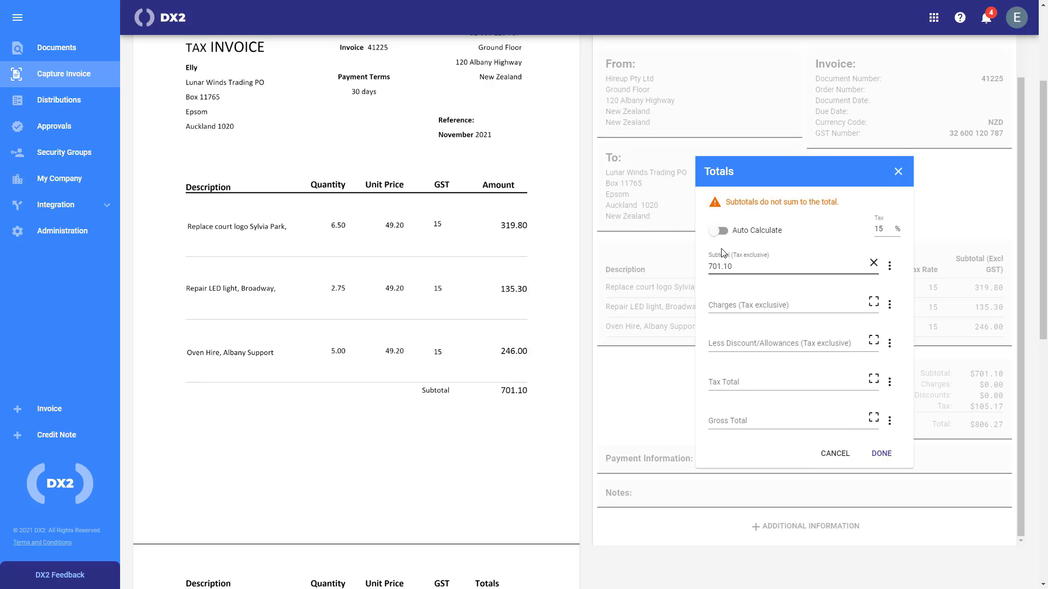
Capture Amount Due 806.27 as subtotal and gross total, clear the 15 tax rate, and confirm
scroll(461, 336, down, 7)
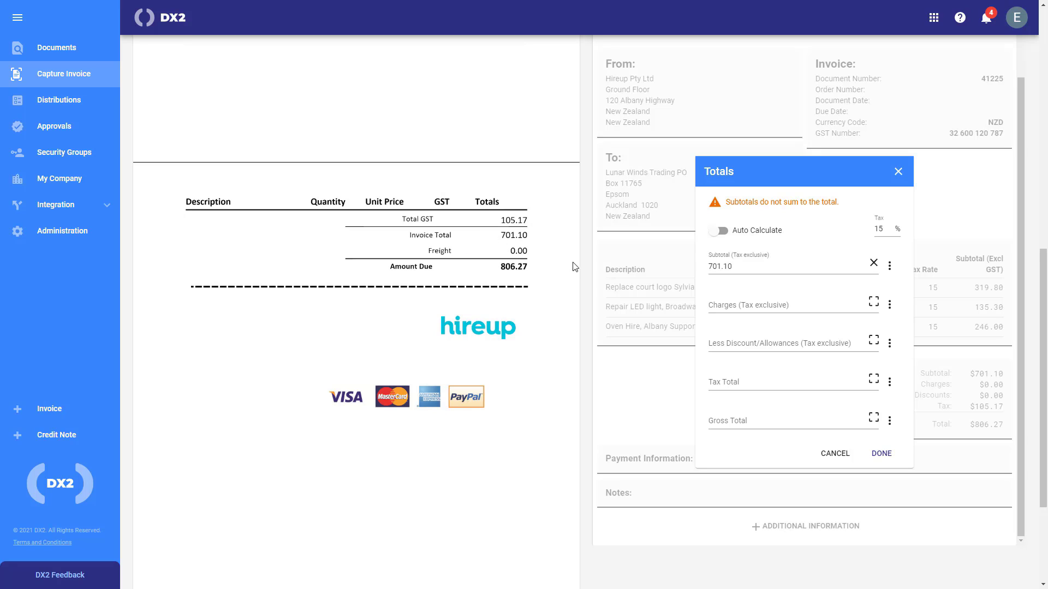
click(873, 262)
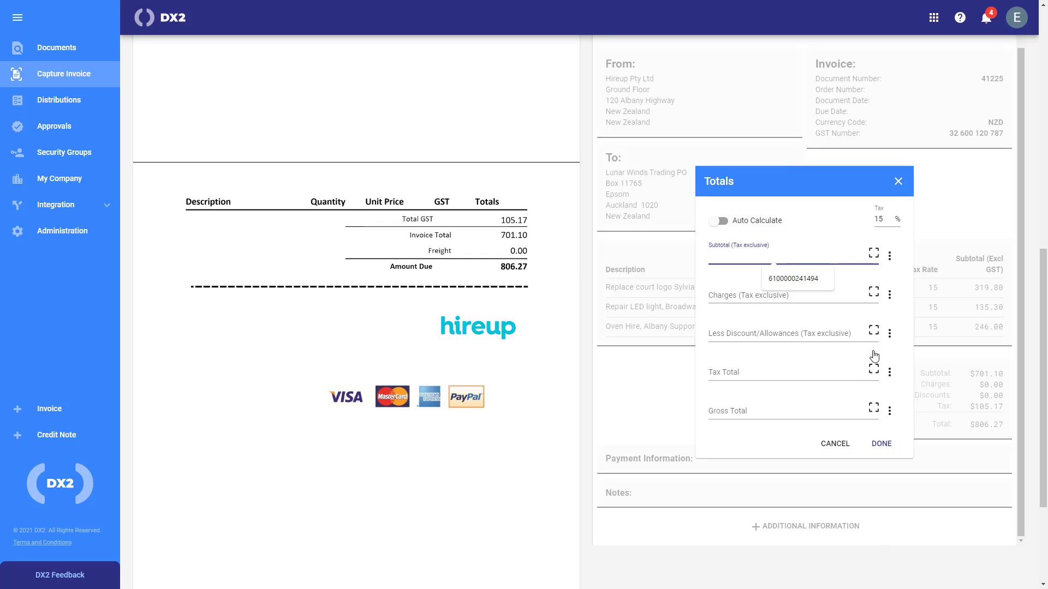
click(877, 253)
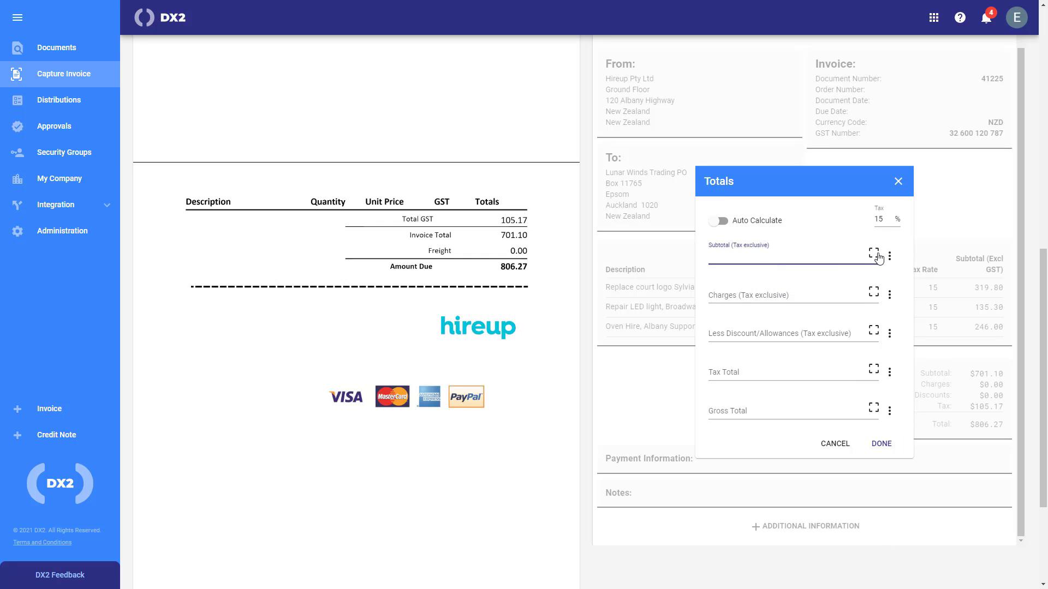
click(513, 267)
click(873, 417)
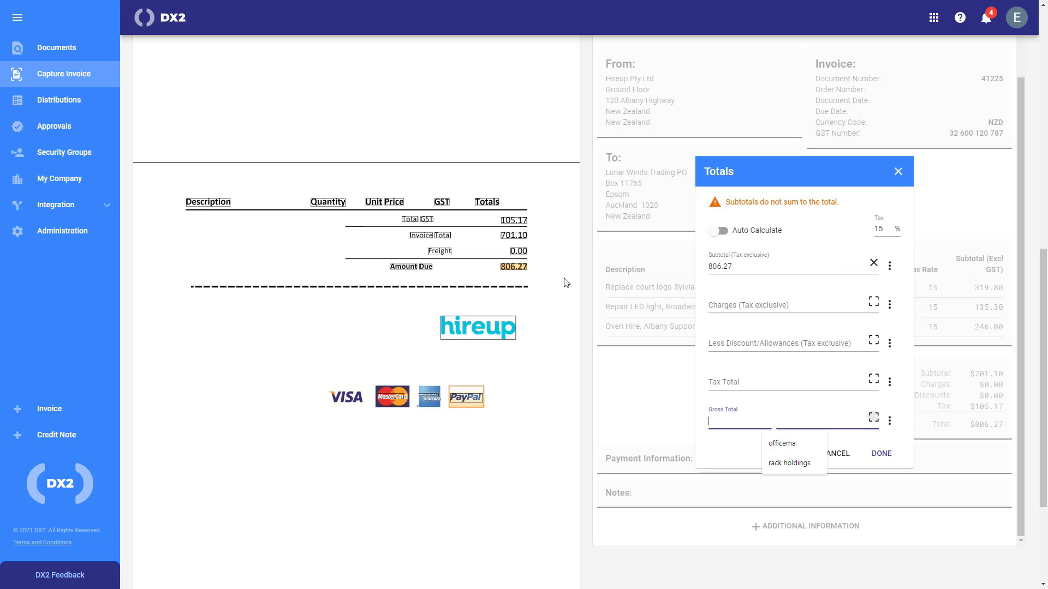
click(515, 266)
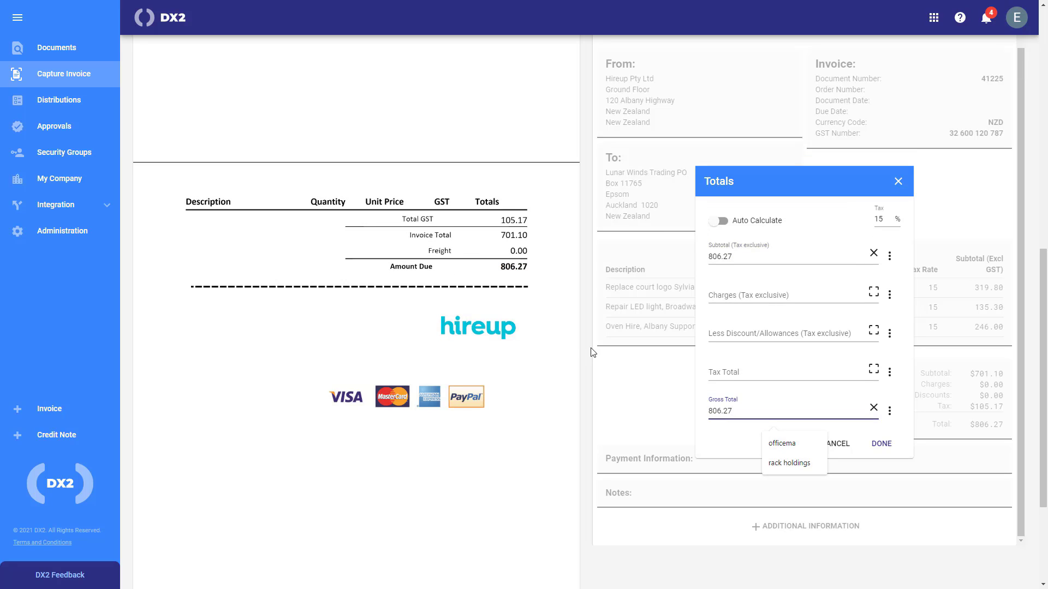
click(878, 220)
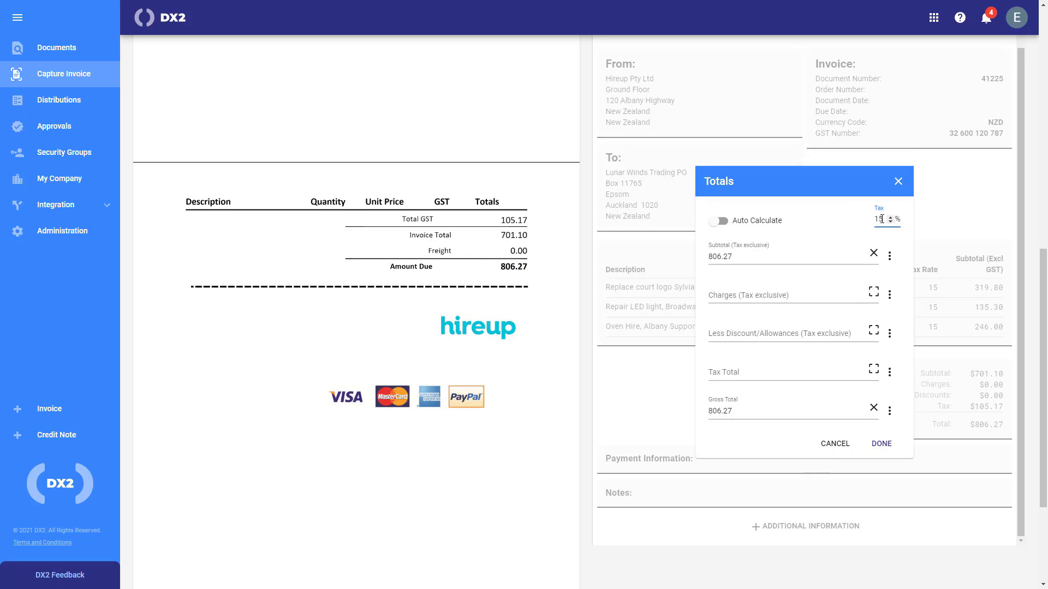
drag(881, 219, 864, 219)
click(881, 446)
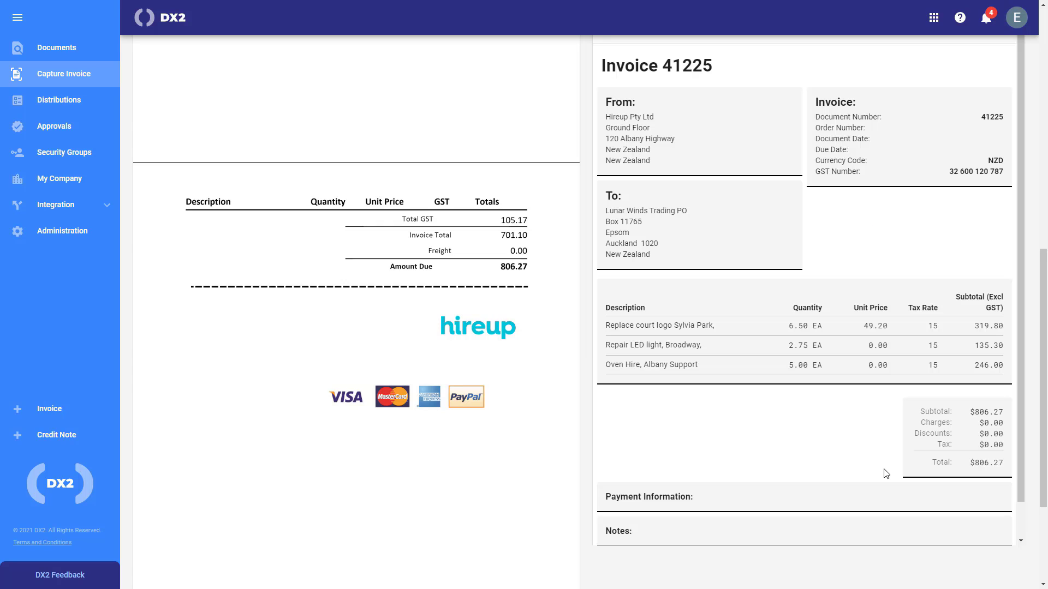